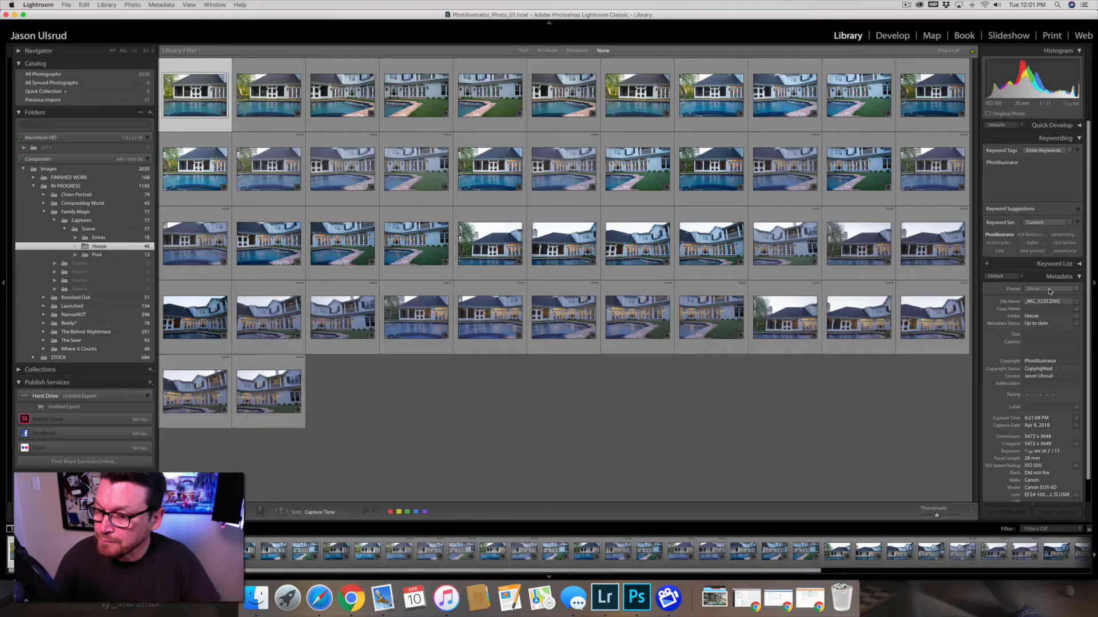
Look over the field groups in the metadata preset editor and leave it without saving a new preset
left_click(1049, 289)
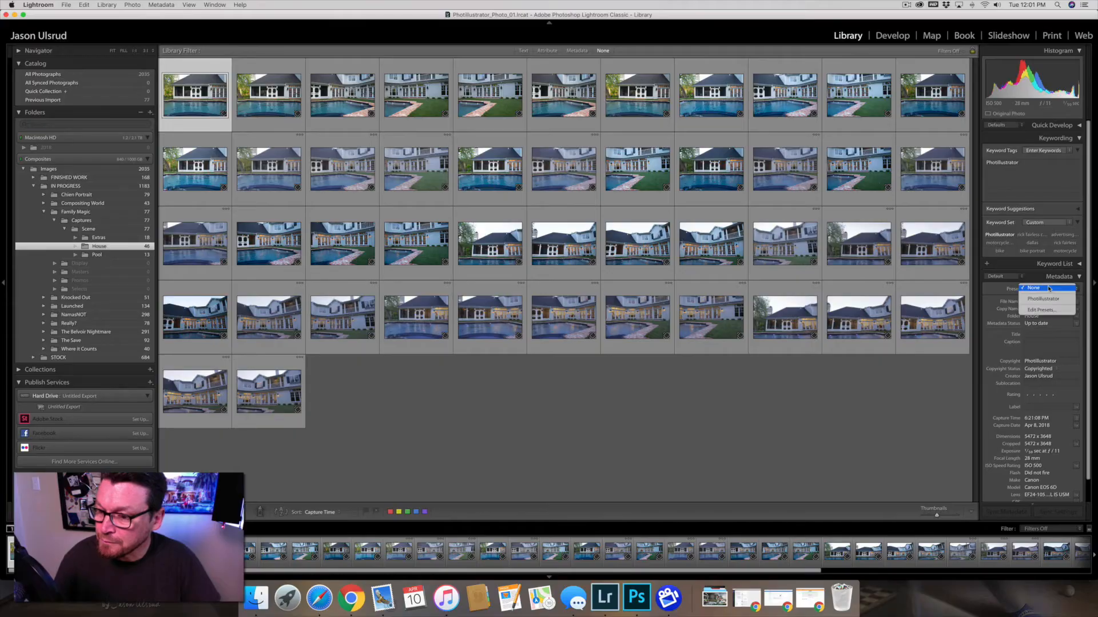
left_click(1051, 350)
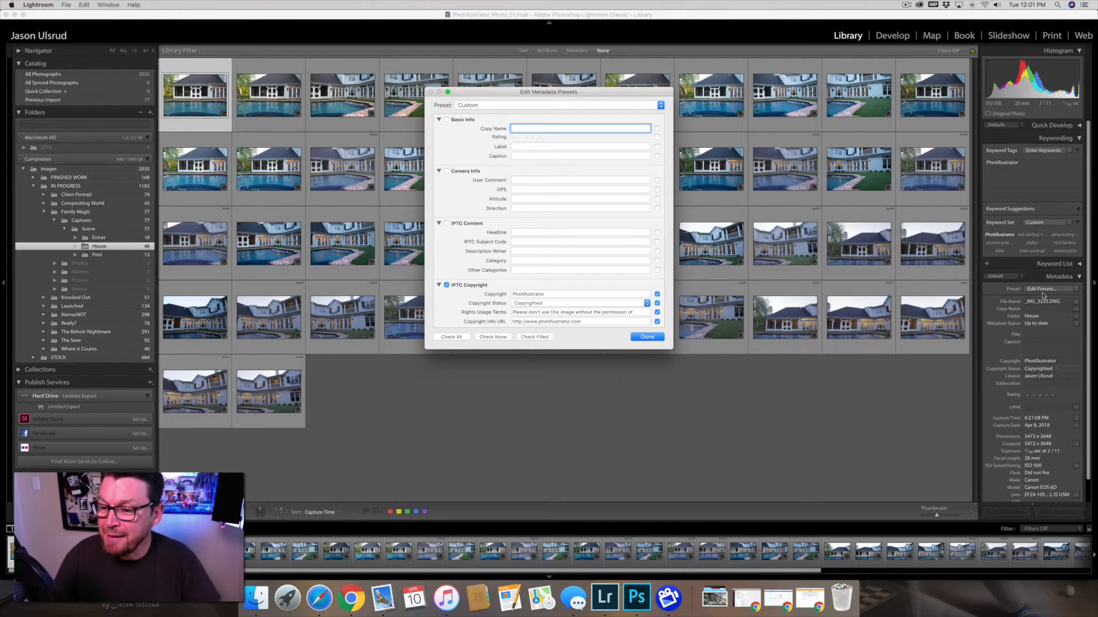
scroll(567, 230, "down", 8)
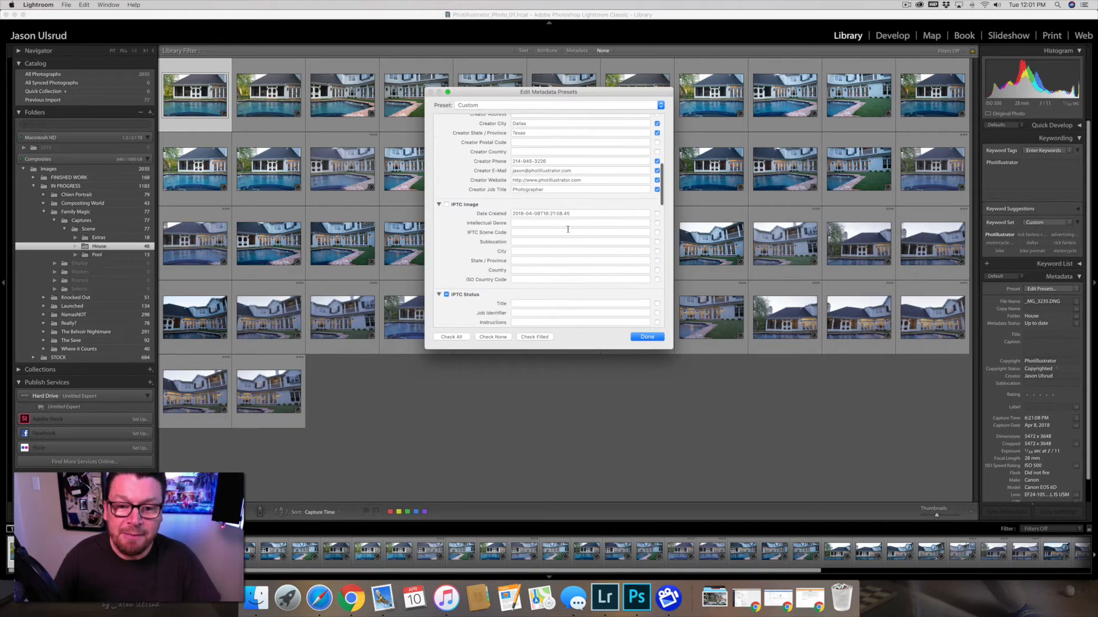
scroll(568, 230, "up", 10)
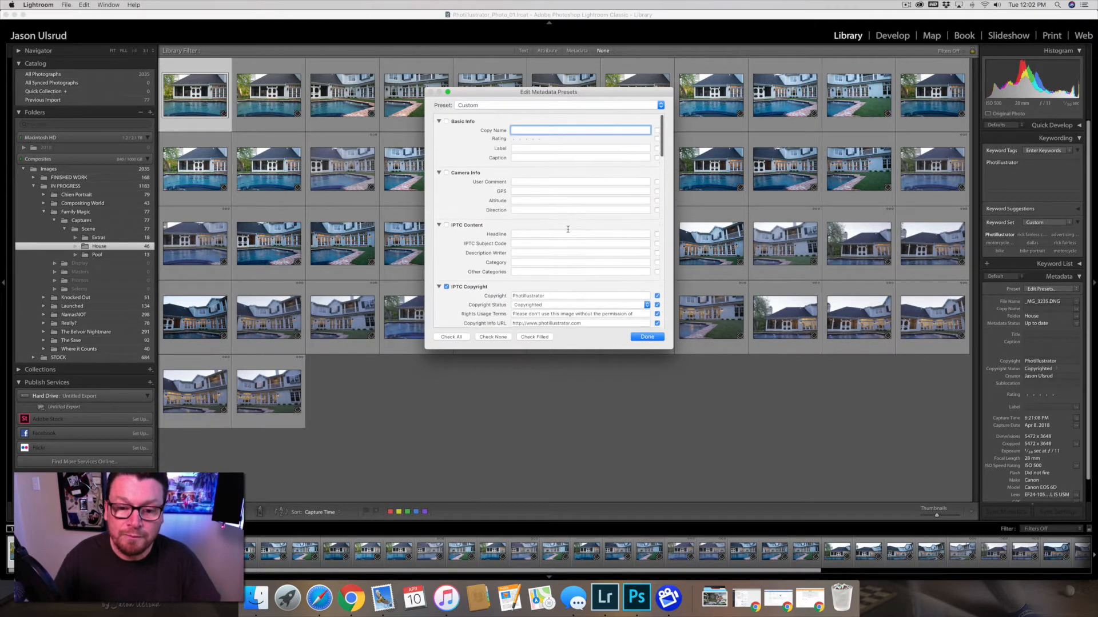
scroll(568, 230, "down", 2)
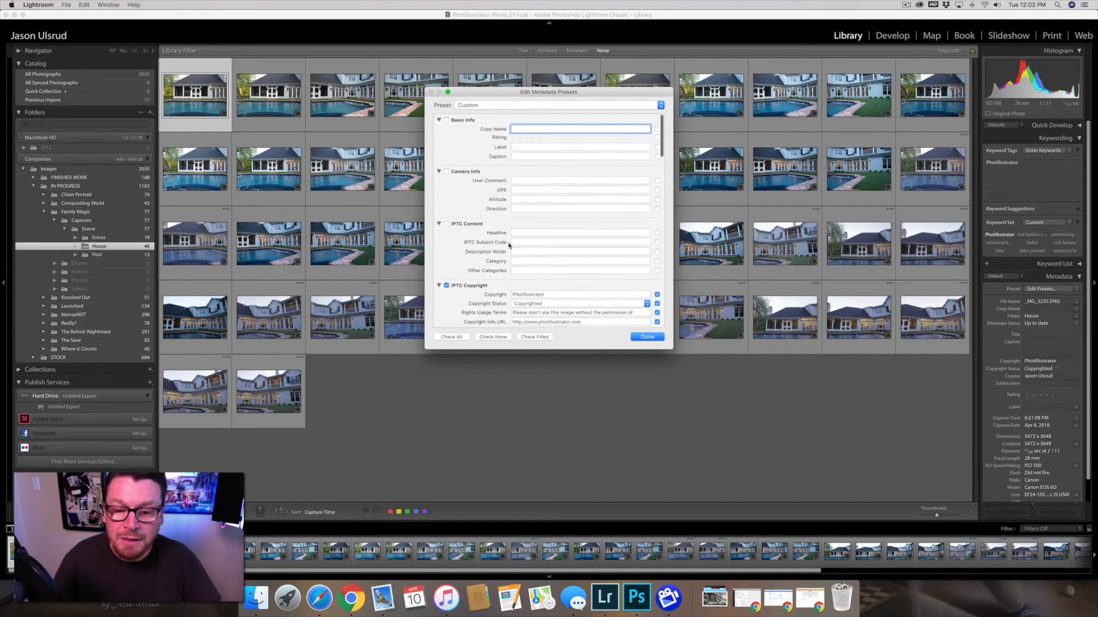
left_click(646, 337)
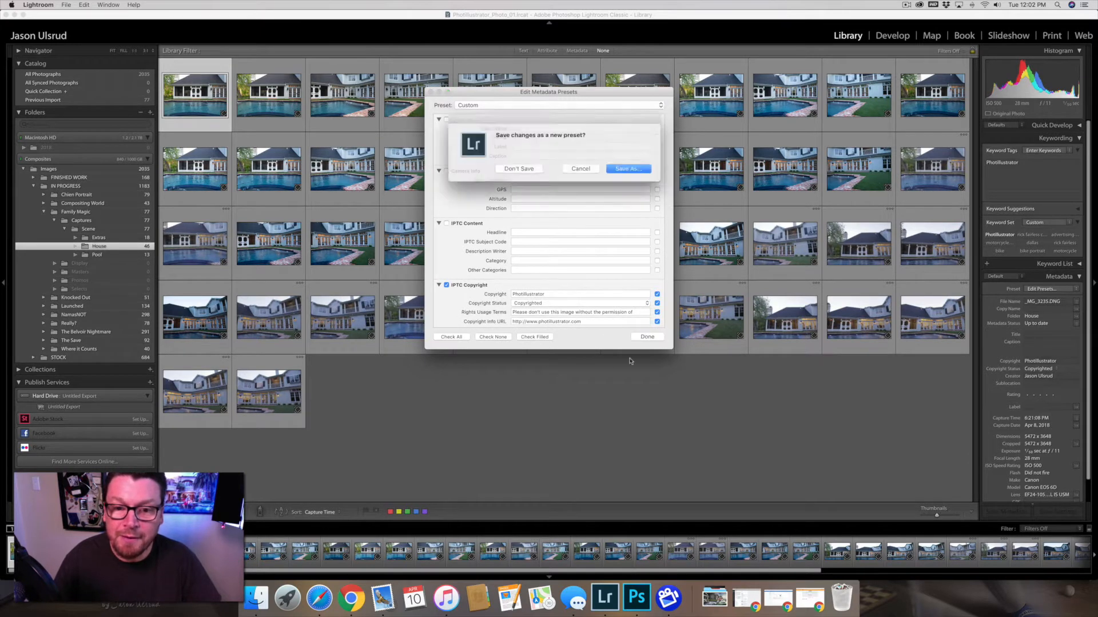
left_click(526, 168)
Apply the Photillustrator metadata preset to the selected house photo and load that preset in the metadata preset editor
left_click(1051, 289)
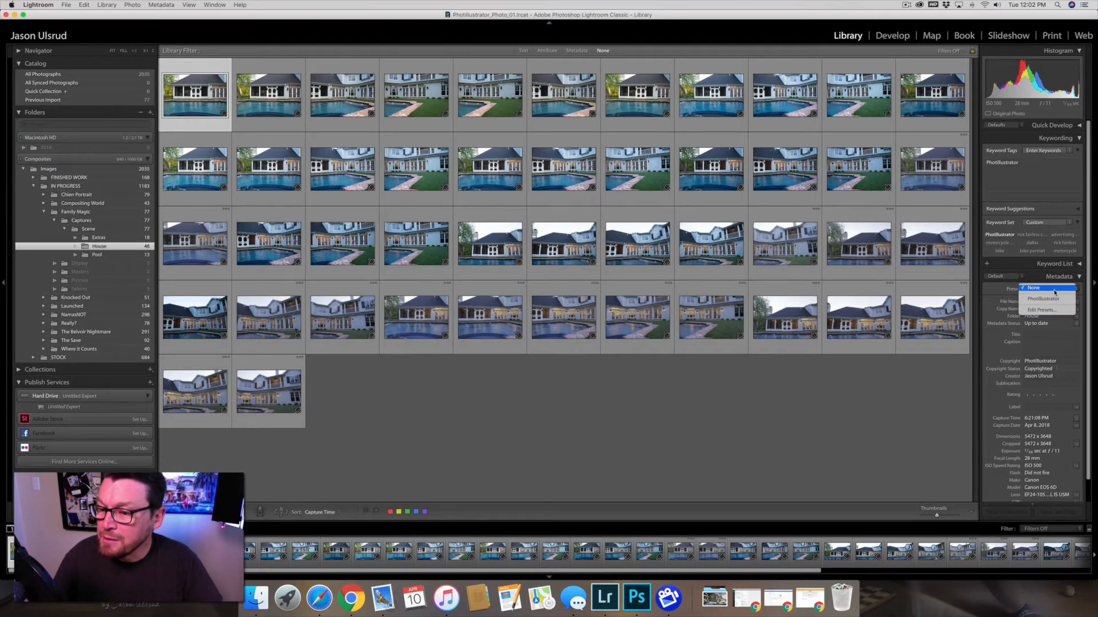
left_click(1047, 299)
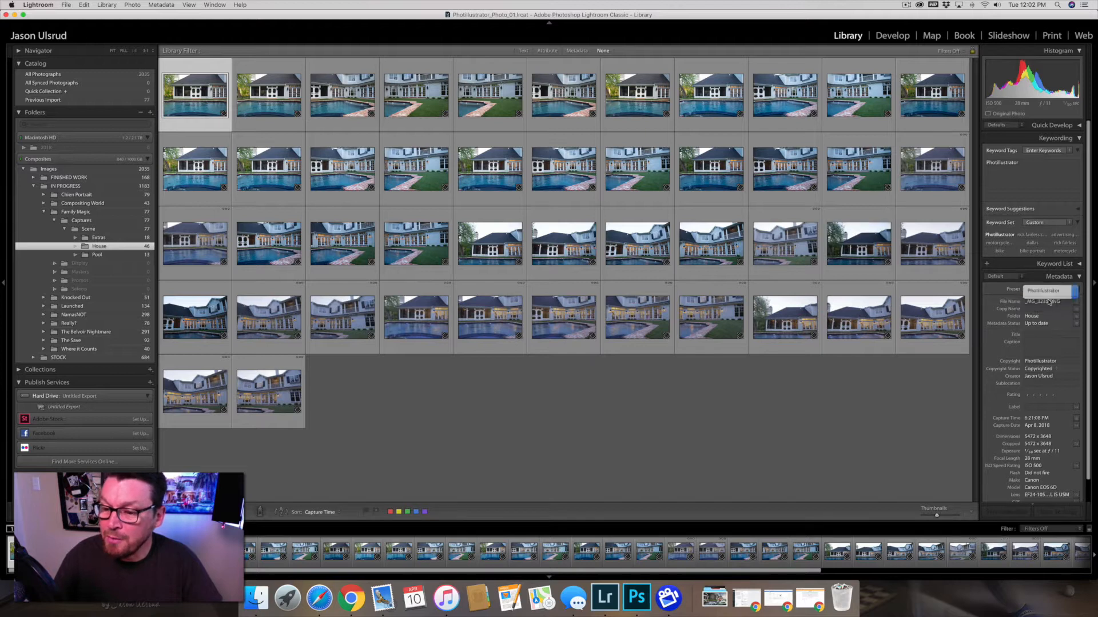
left_click(1048, 289)
left_click(1047, 299)
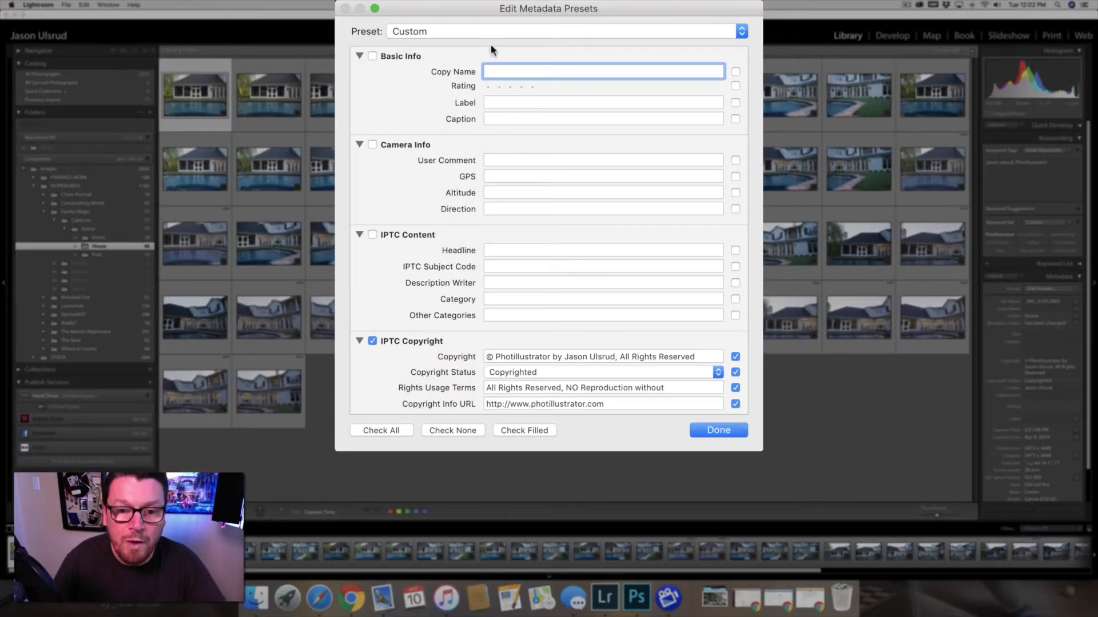
left_click(496, 31)
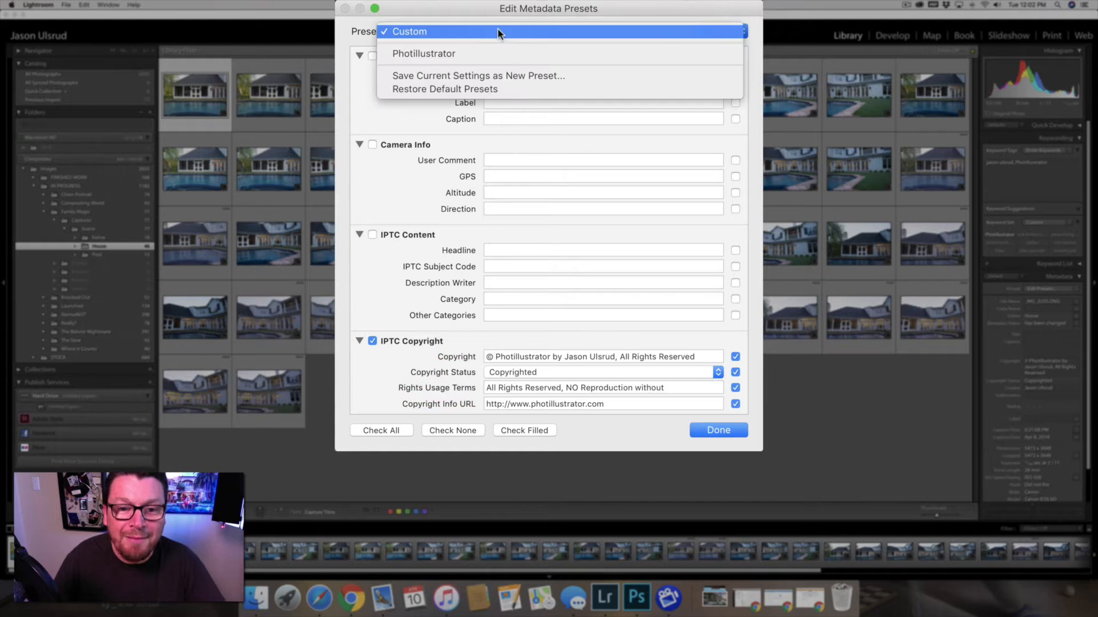
left_click(493, 47)
Examine the preset's IPTC Copyright section, covering copyright status options, rights usage terms and info URL, keeping the status at Copyrighted
scroll(485, 284, "down", 10)
scroll(485, 284, "up", 10)
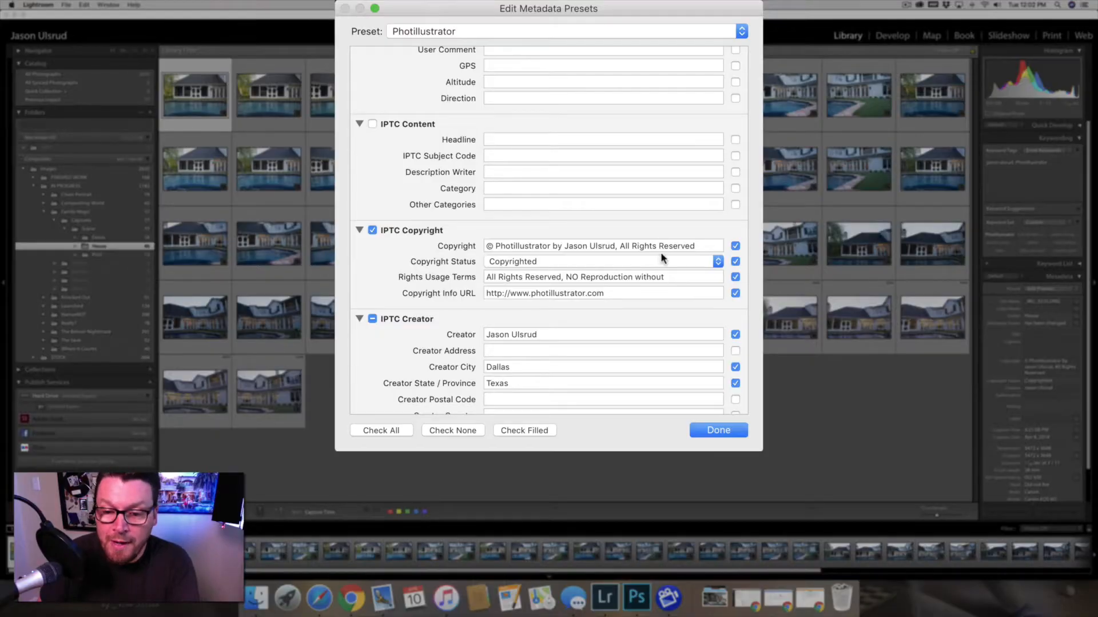
left_click(660, 255)
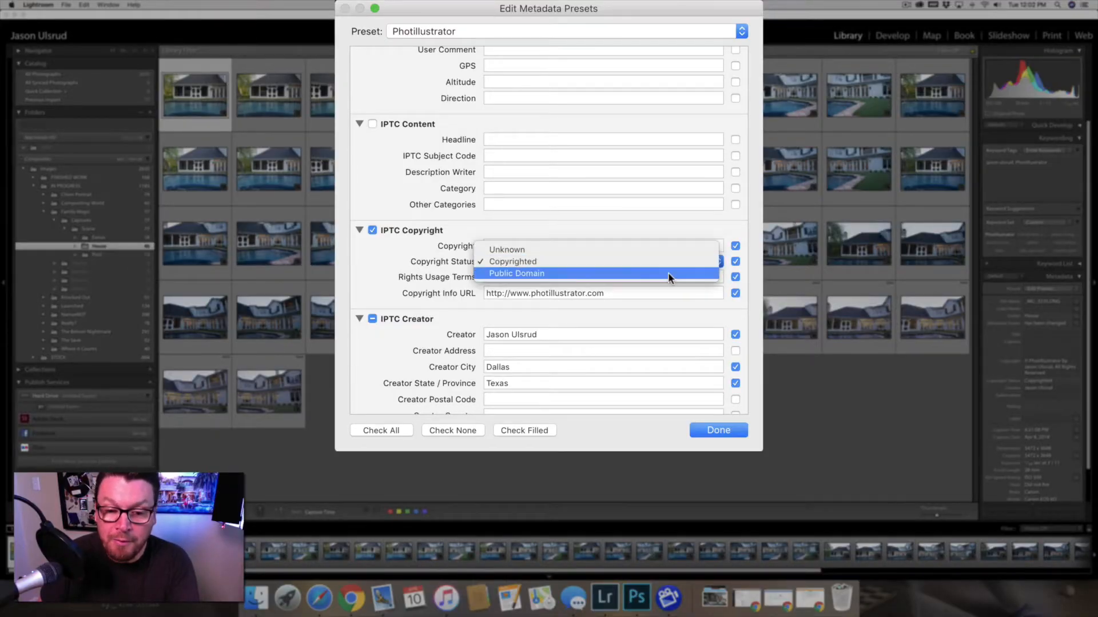
left_click(674, 262)
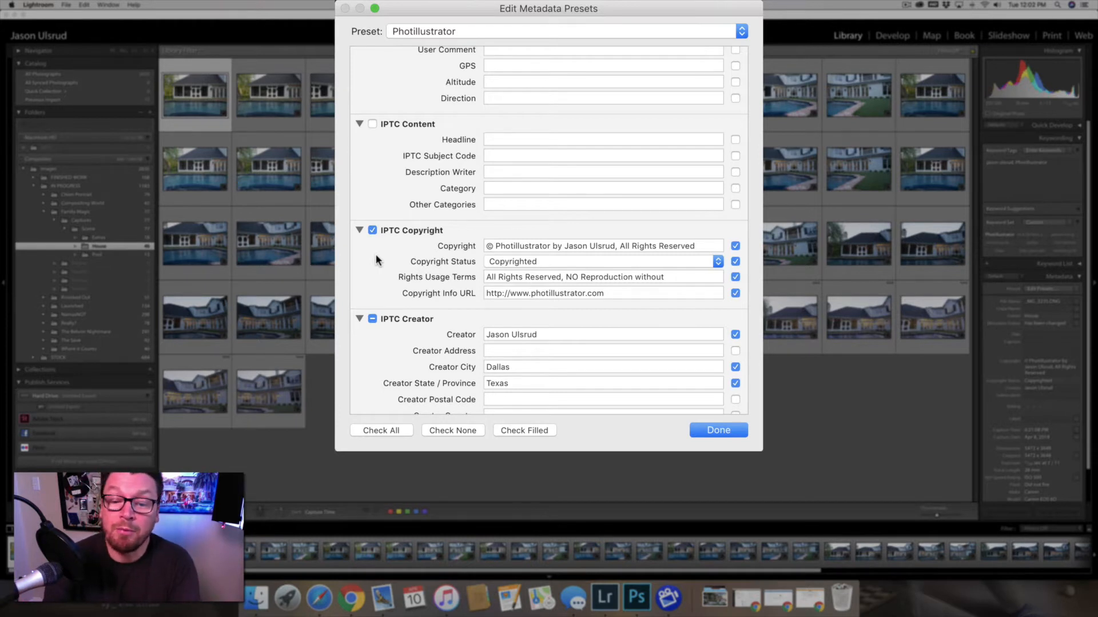
triple_click(708, 278)
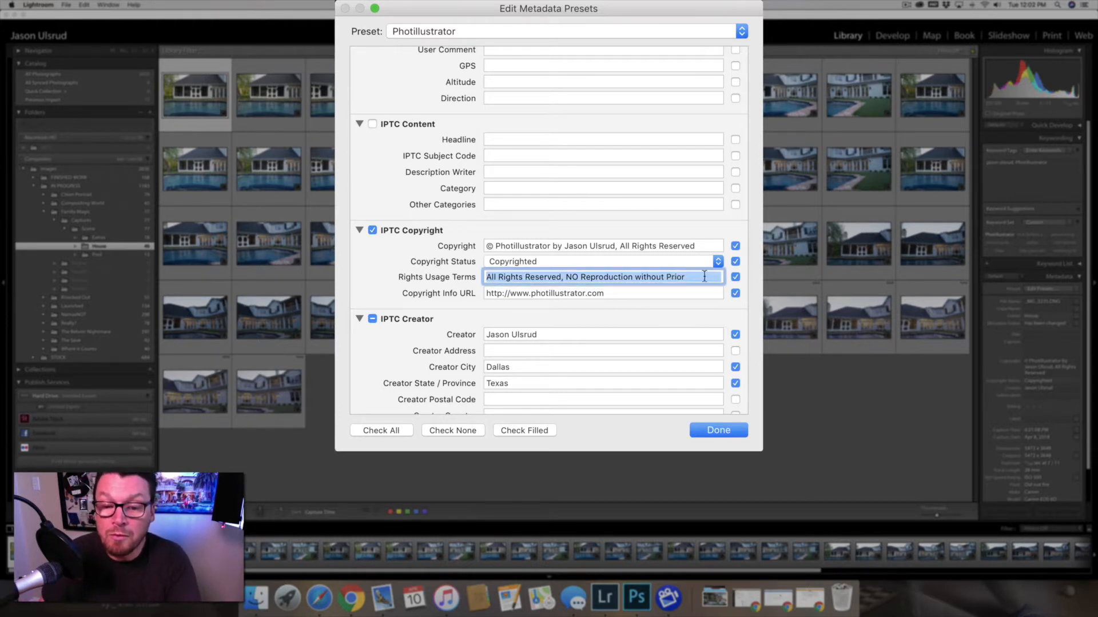
left_click(621, 294)
left_click(670, 277)
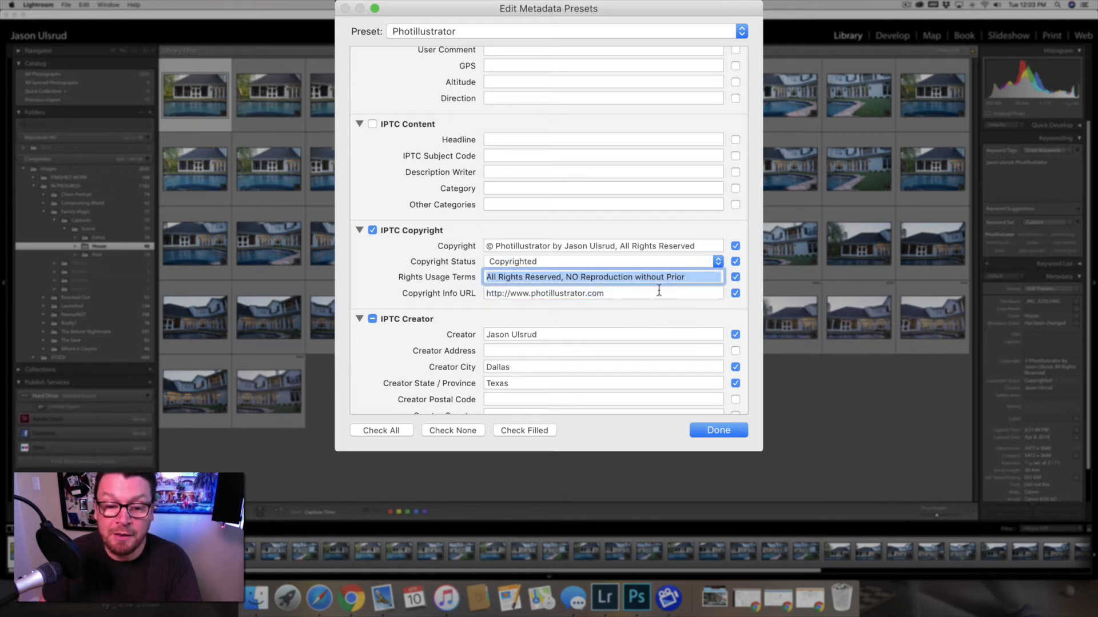
left_click(659, 292)
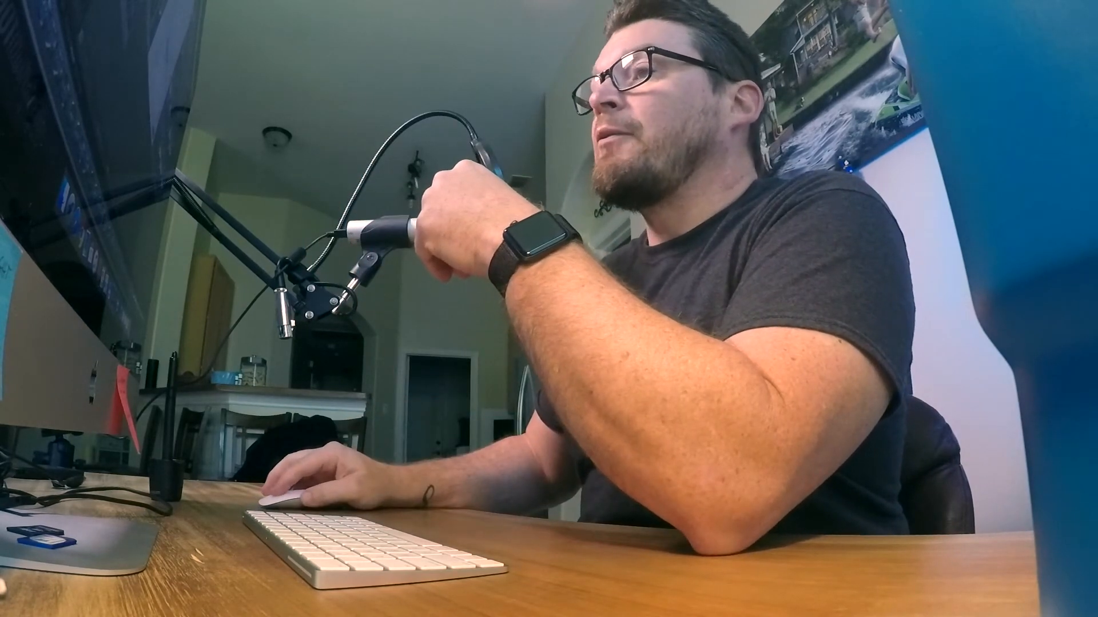
Examine the preset's IPTC Creator section, including the creator name, city, state and website fields
scroll(445, 318, "down", 2)
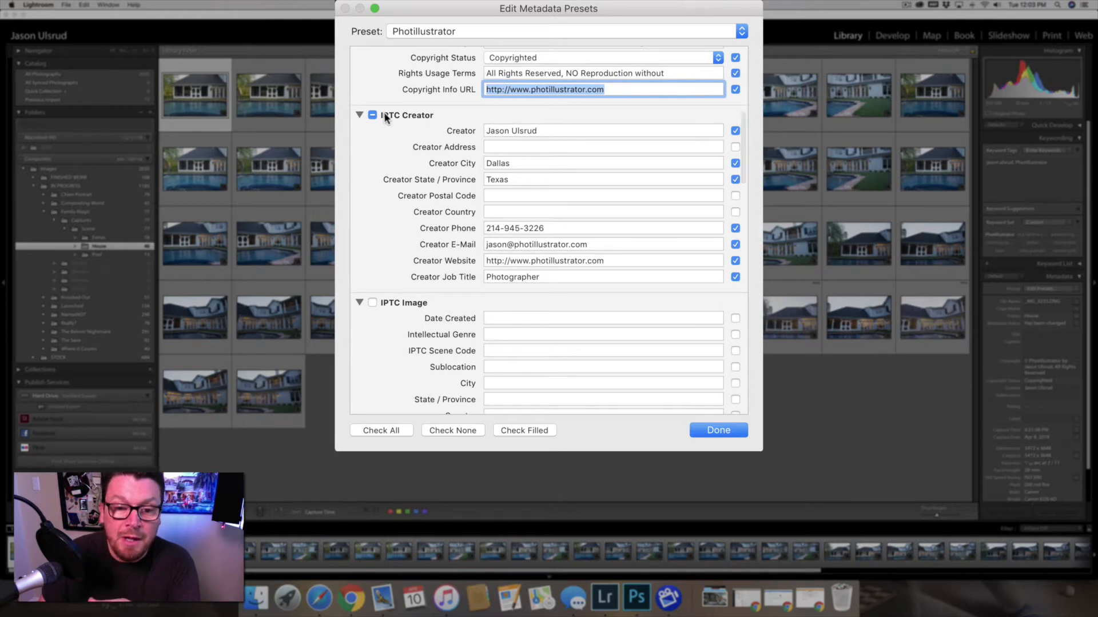
left_click(545, 129)
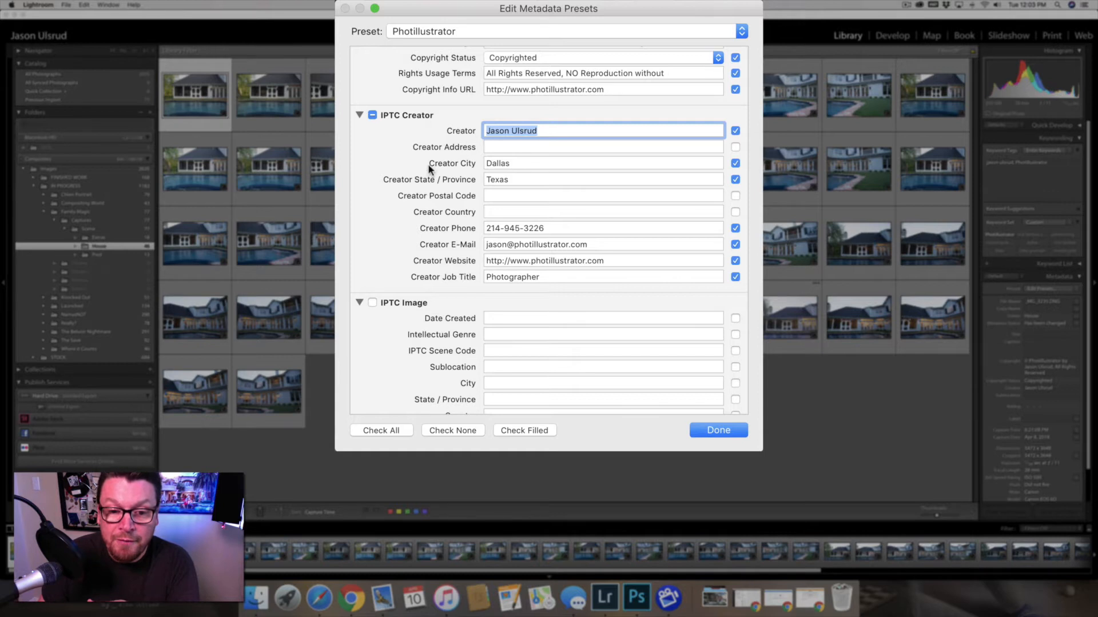
left_click(510, 179)
left_click(514, 165)
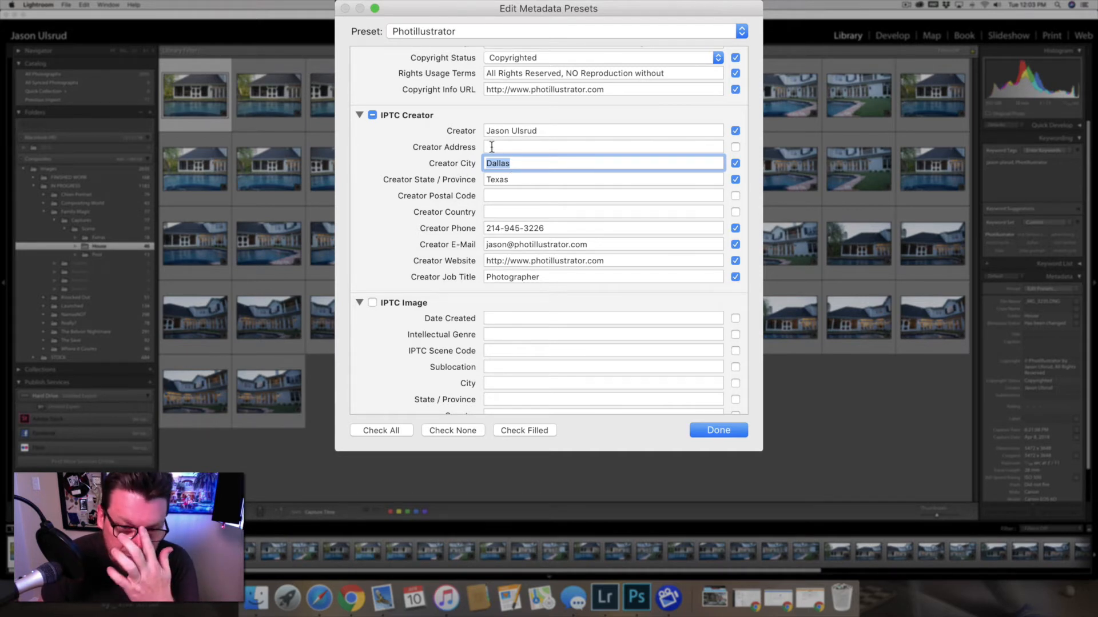
left_click(519, 263)
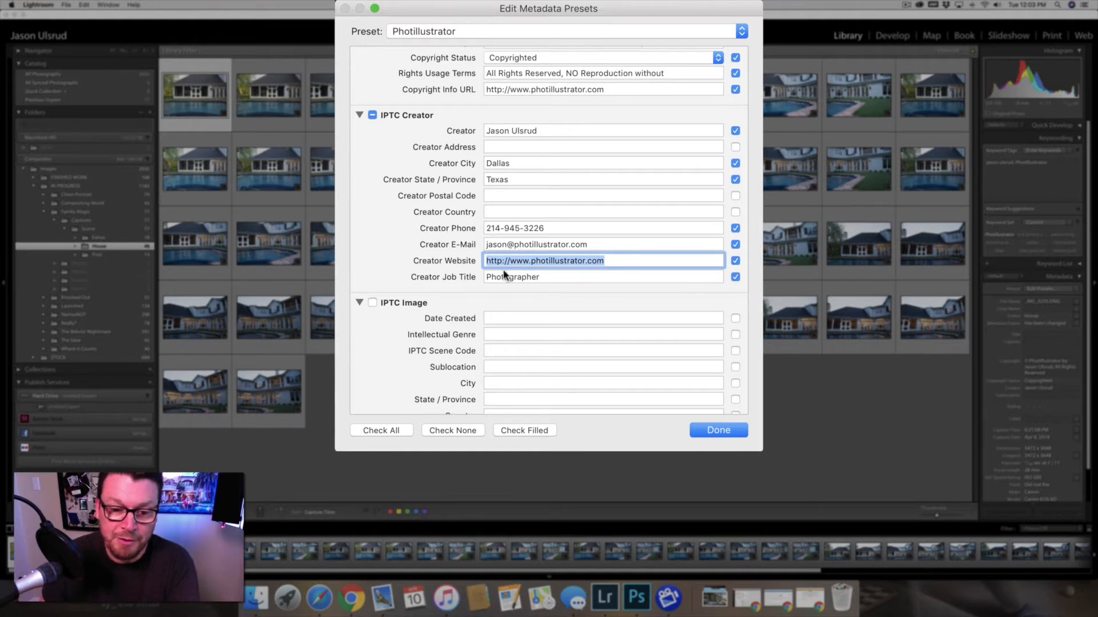
Examine the preset's credit line, source and keywords, and close the metadata preset editor
scroll(409, 339, "down", 8)
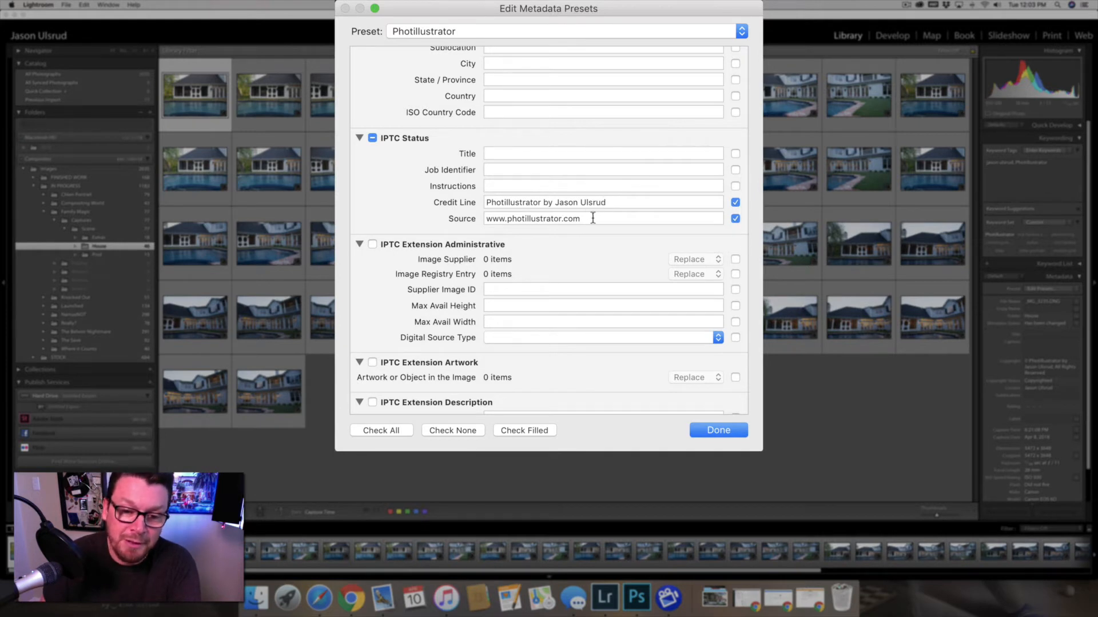
scroll(385, 302, "down", 15)
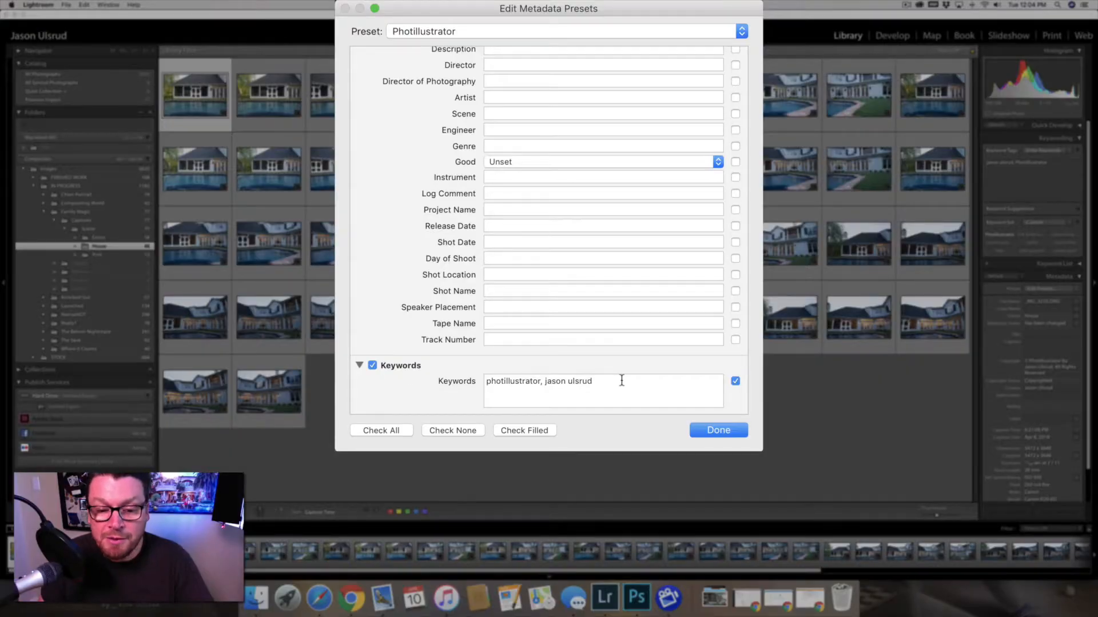
triple_click(622, 380)
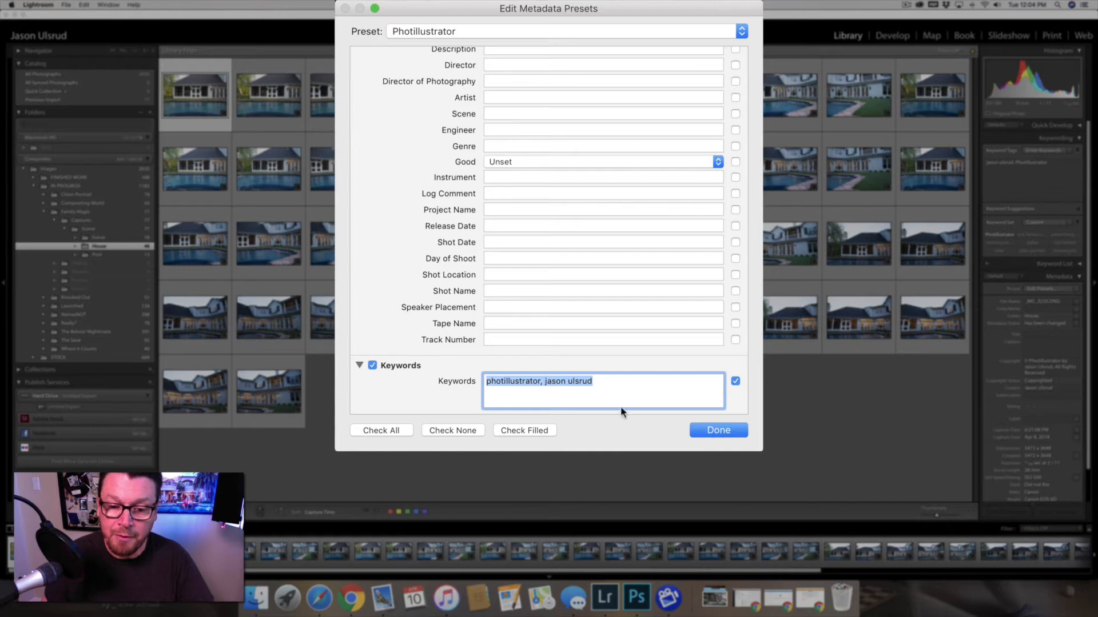
scroll(597, 293, "up", 15)
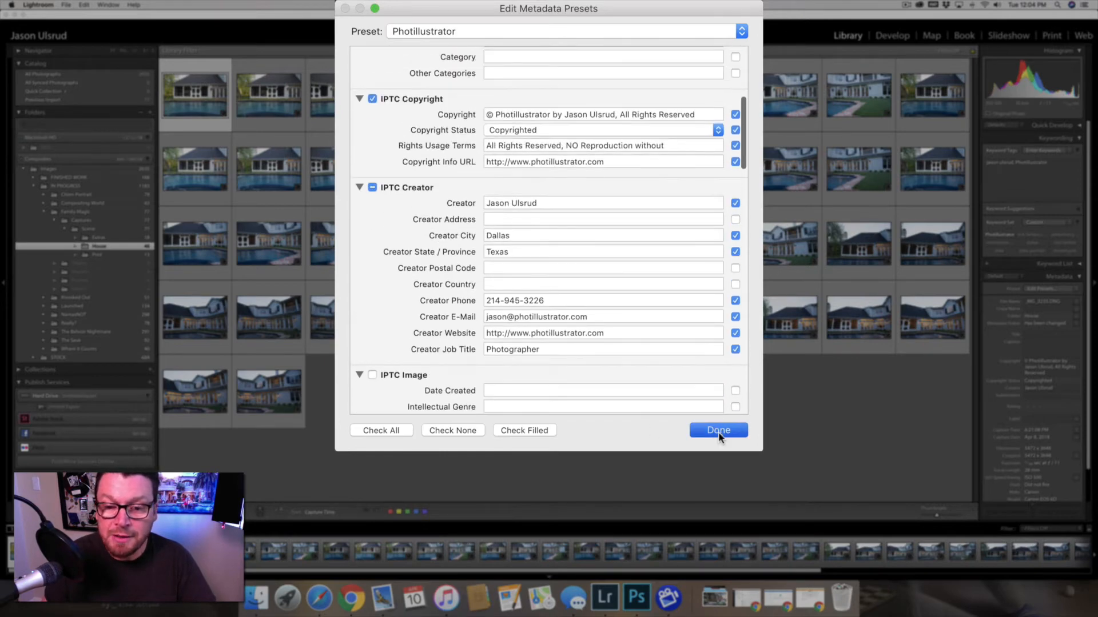
left_click(718, 431)
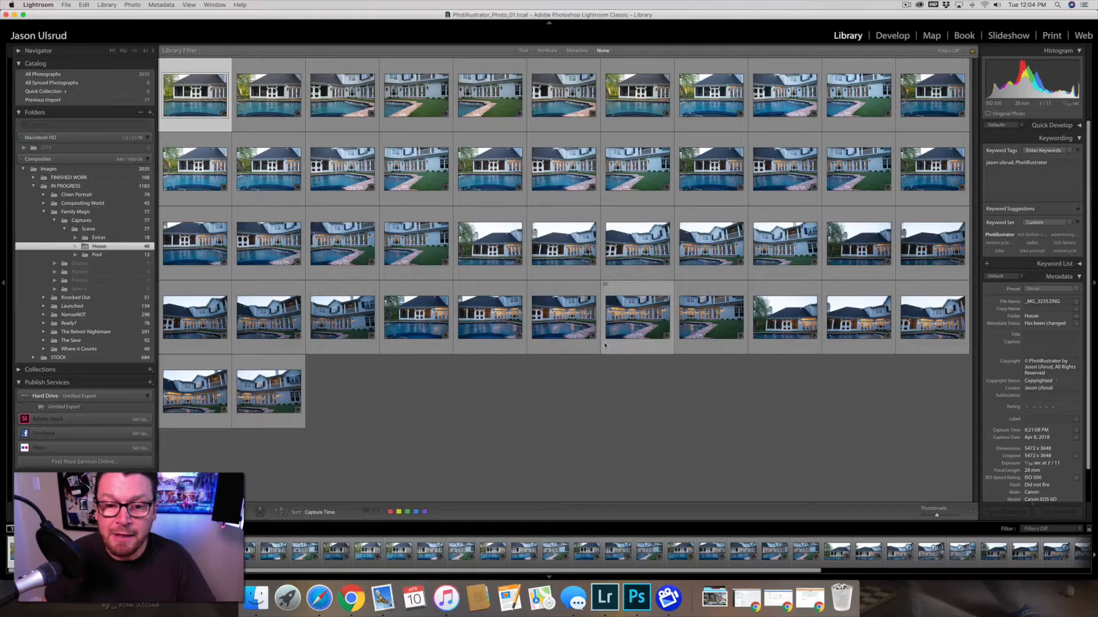
Apply the Photillustrator metadata preset to the first photo in the House folder
left_click(1053, 289)
left_click(202, 117)
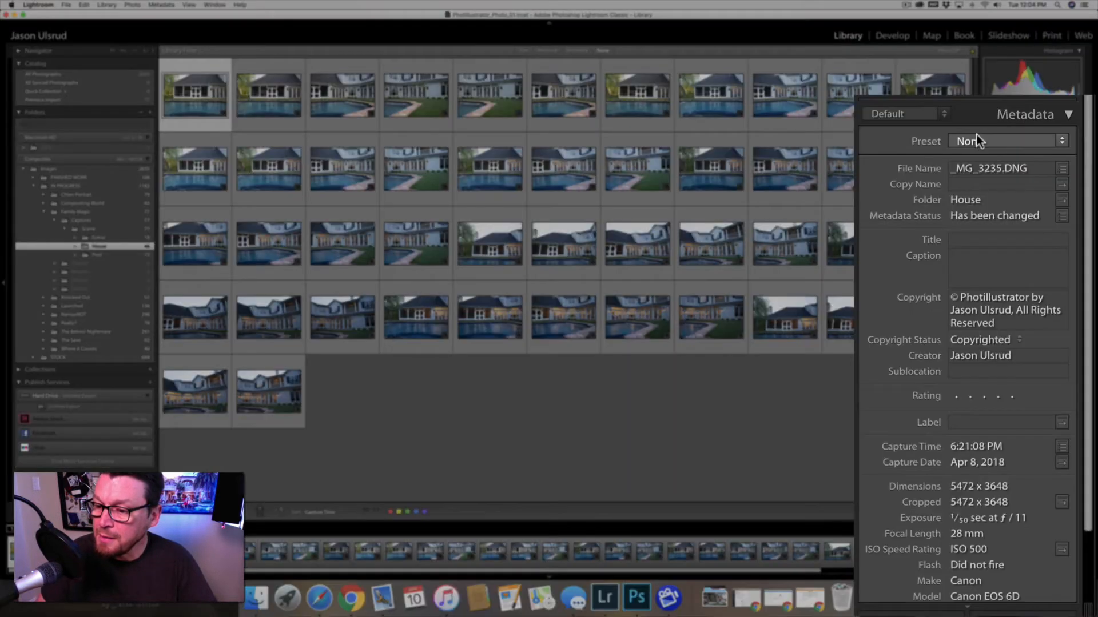
left_click(1047, 288)
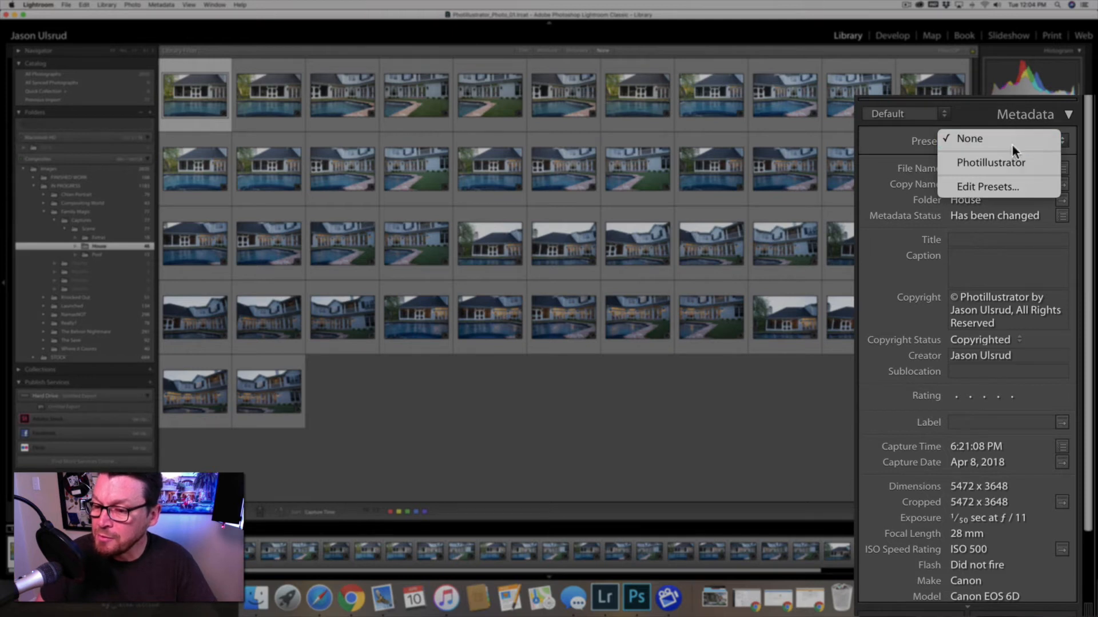
left_click(882, 132)
left_click(1007, 137)
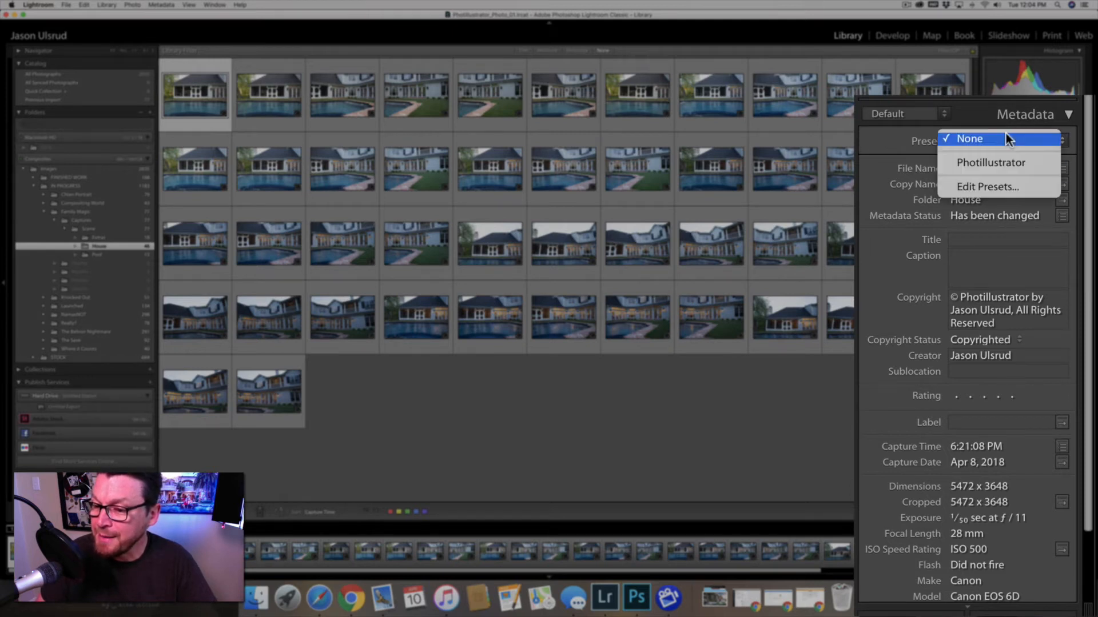
left_click(1017, 163)
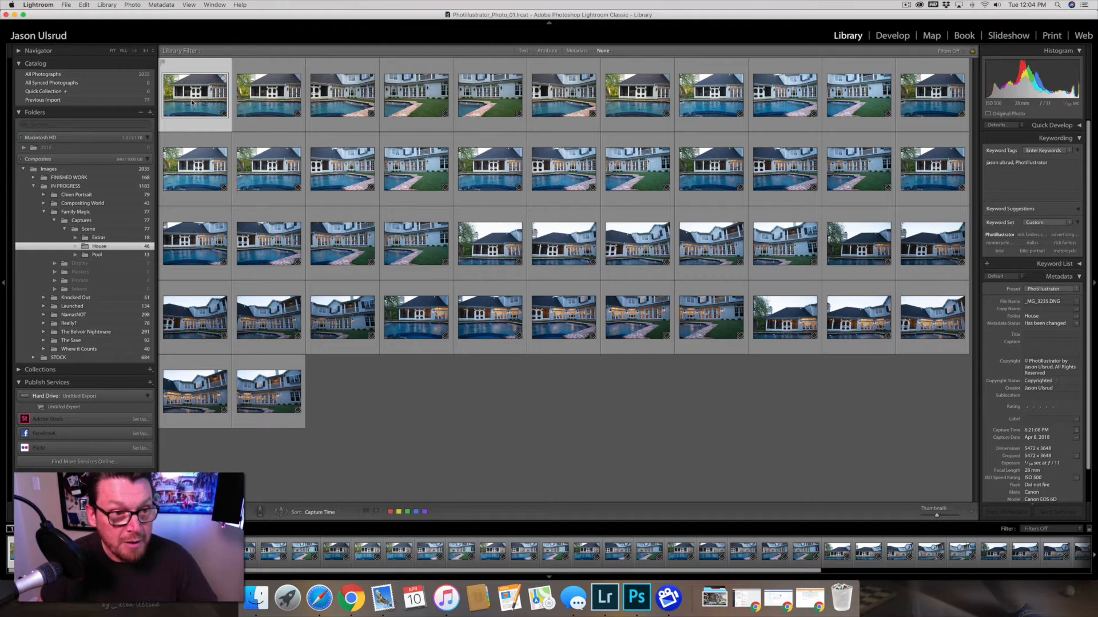
Synchronize the first photo's metadata across all photos in the House folder, and select one of the other photos to check it
left_click(278, 386, "shift")
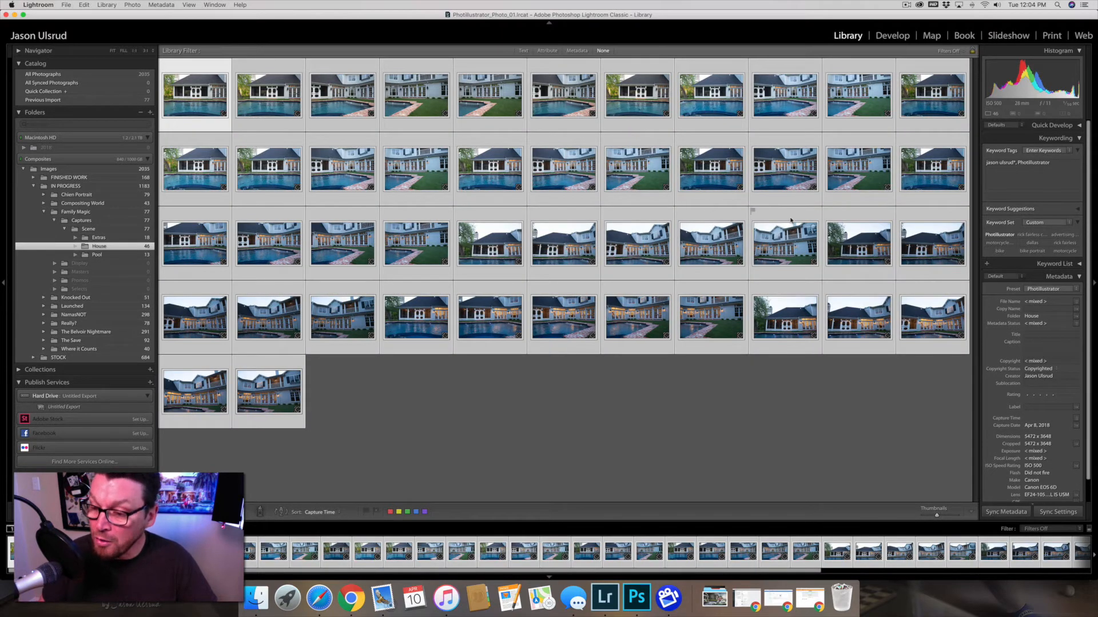
left_click(1006, 511)
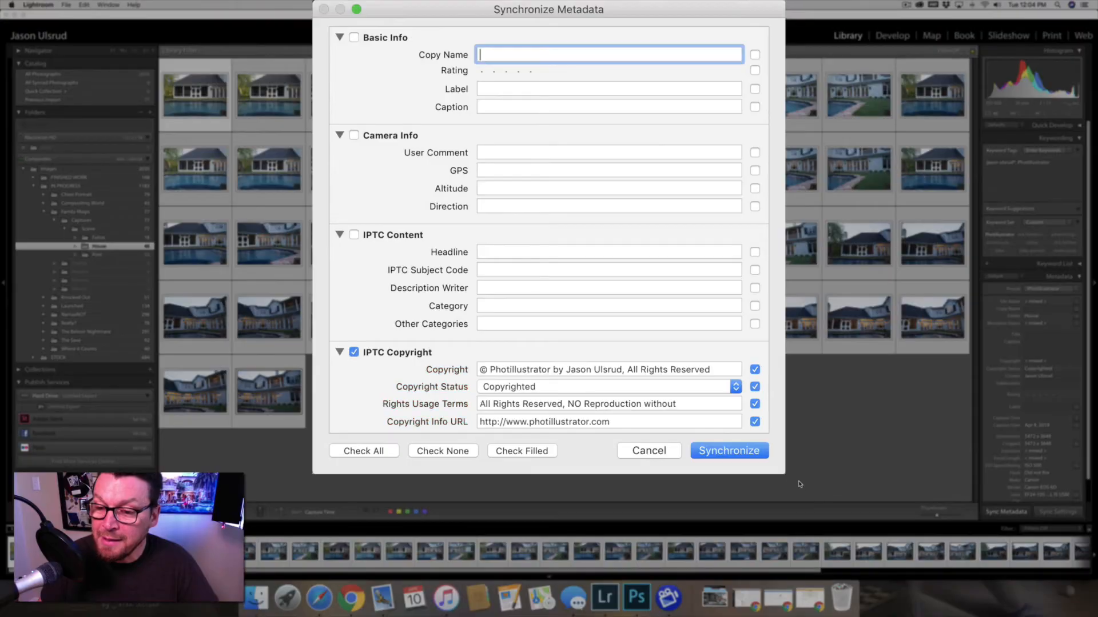
scroll(611, 326, "down", 10)
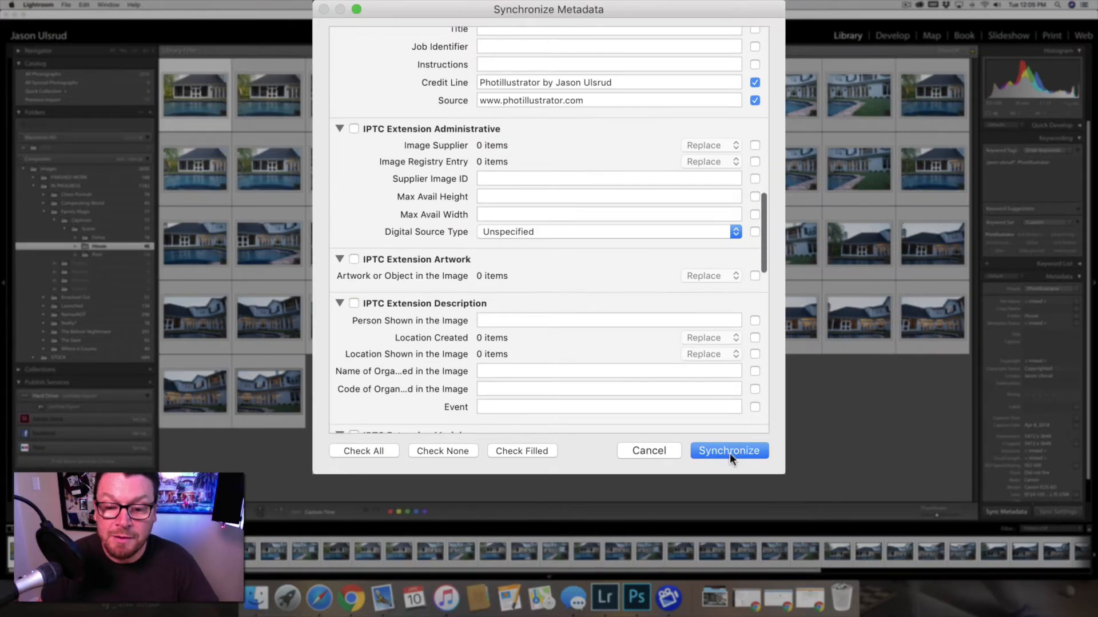
left_click(729, 451)
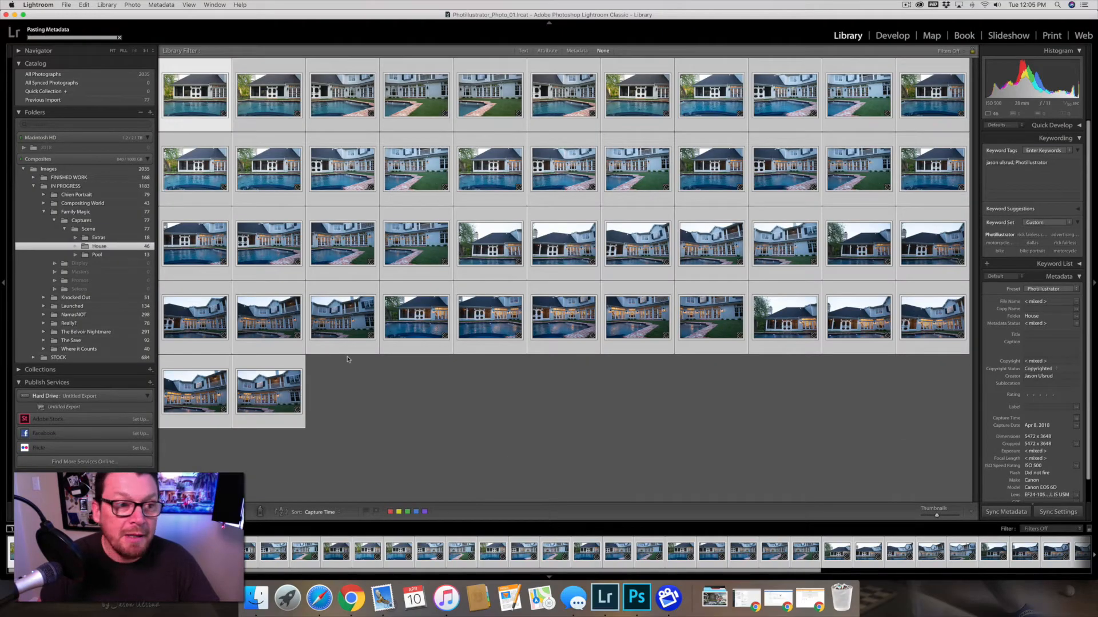
left_click(342, 243)
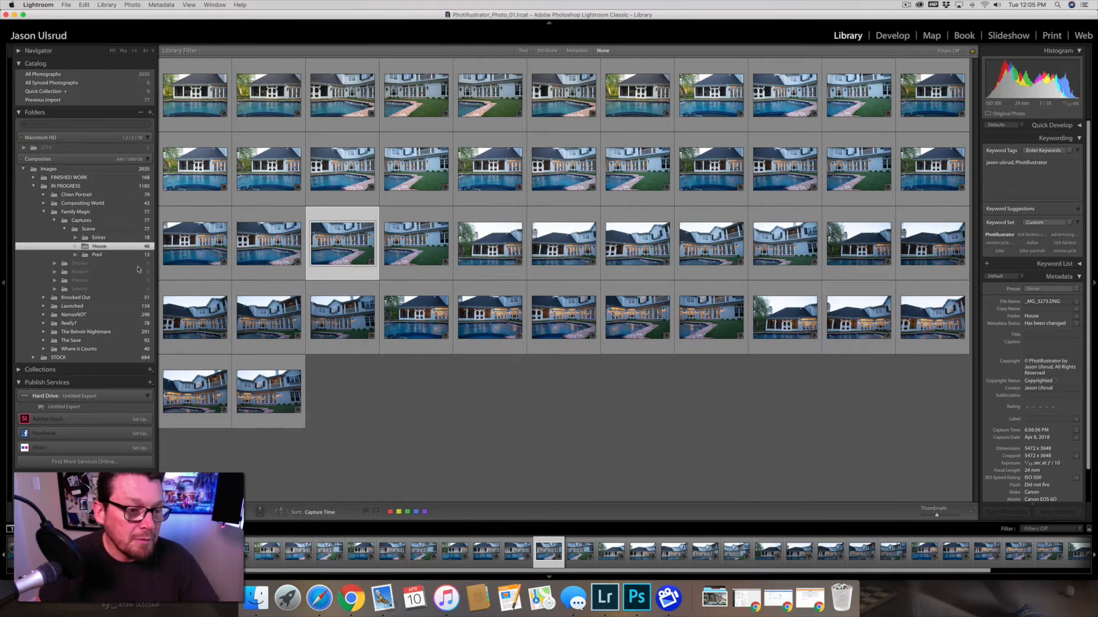
Apply the Photillustrator metadata preset to all photos in the Extras folder, and select individual photos to check it
left_click(98, 239)
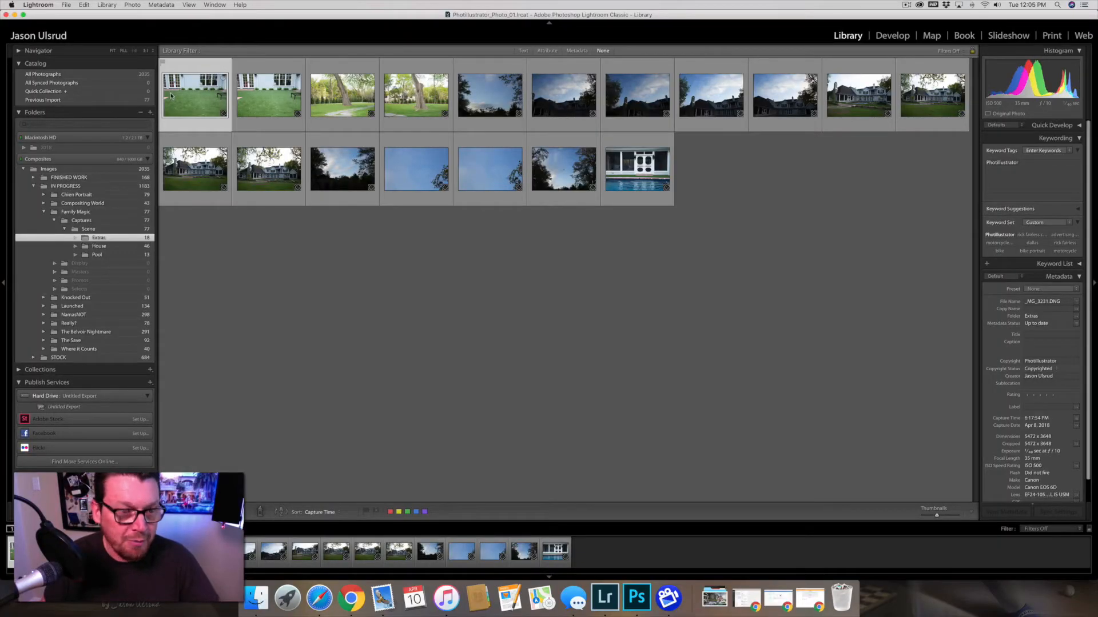
left_click(636, 168, "shift")
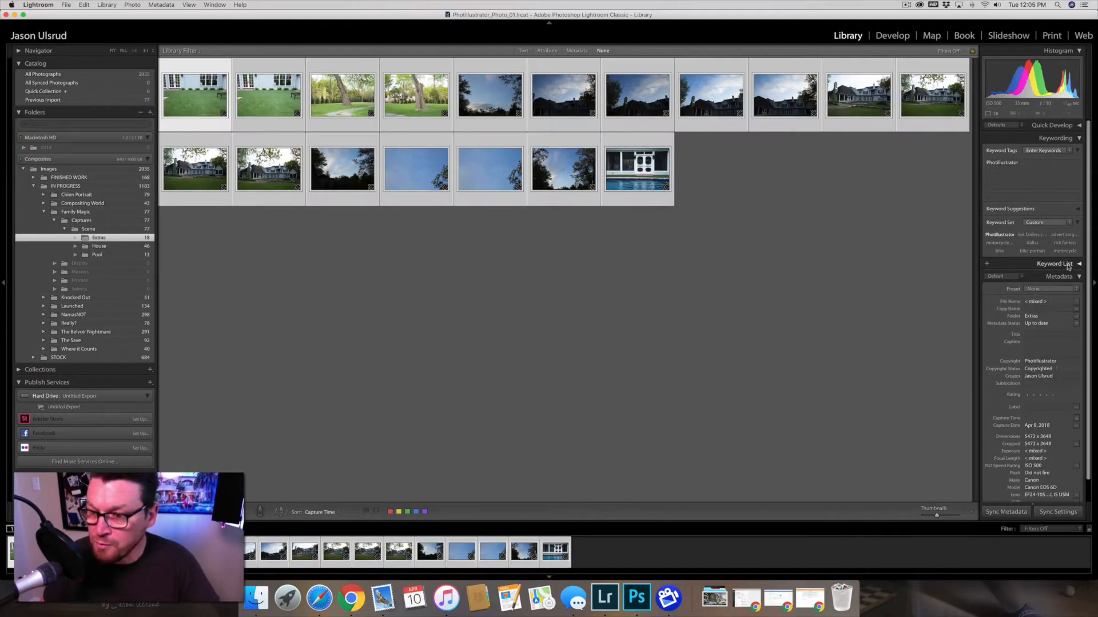
left_click(1046, 290)
left_click(1046, 299)
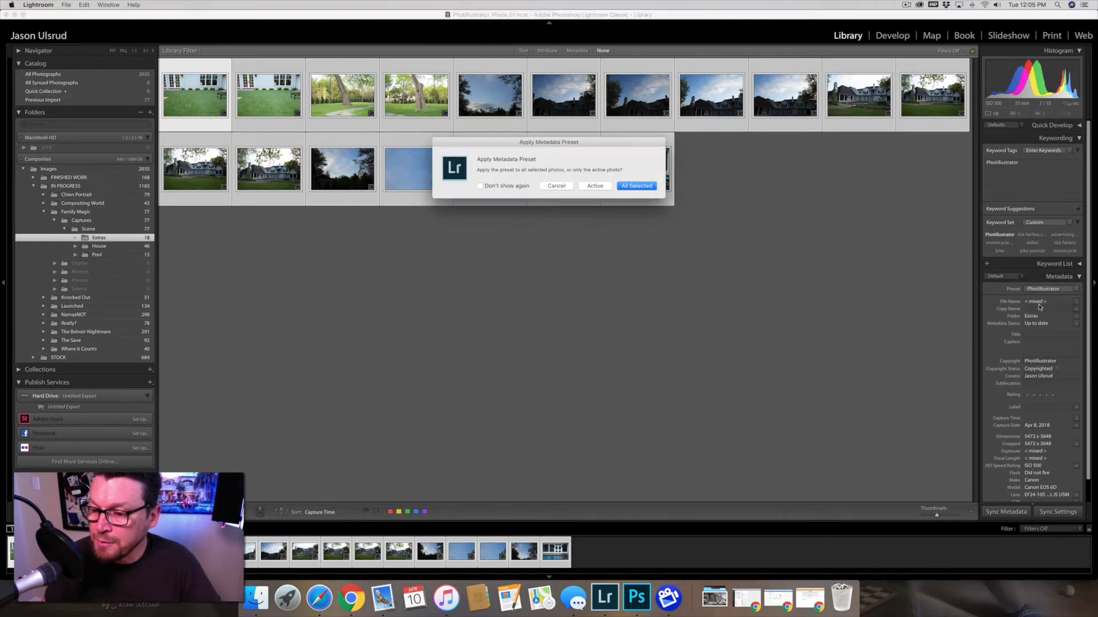
left_click(636, 186)
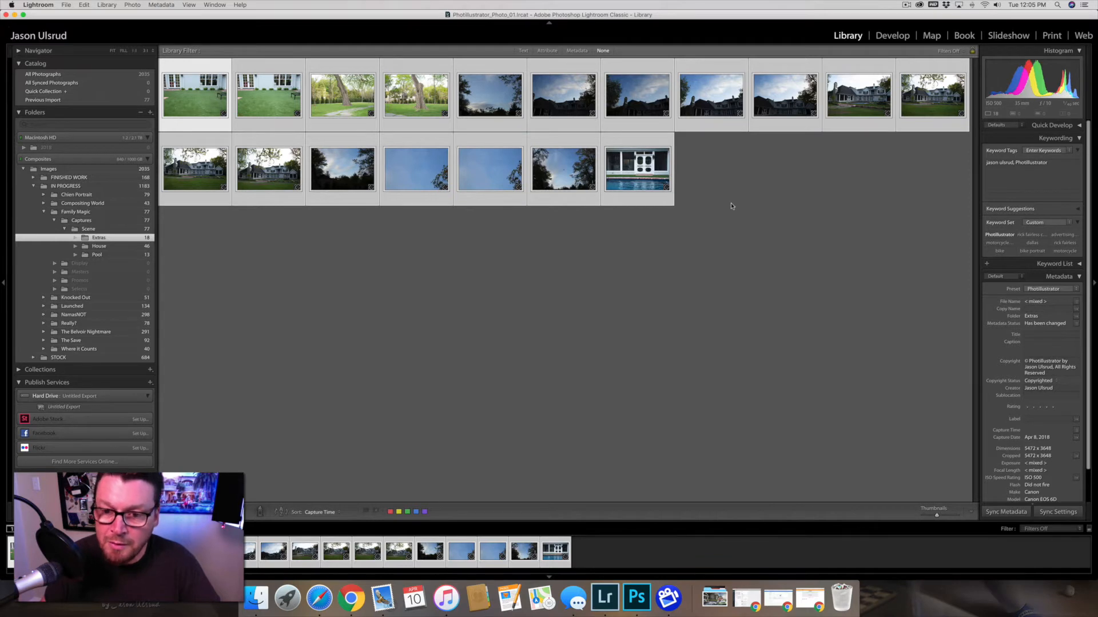
left_click(652, 183)
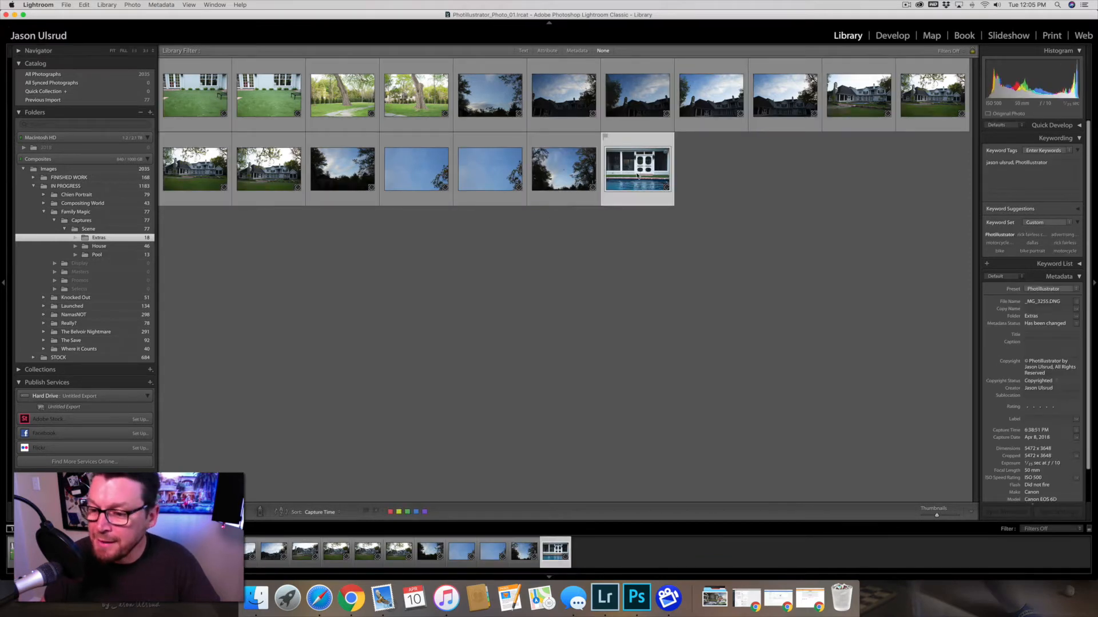
left_click(557, 177)
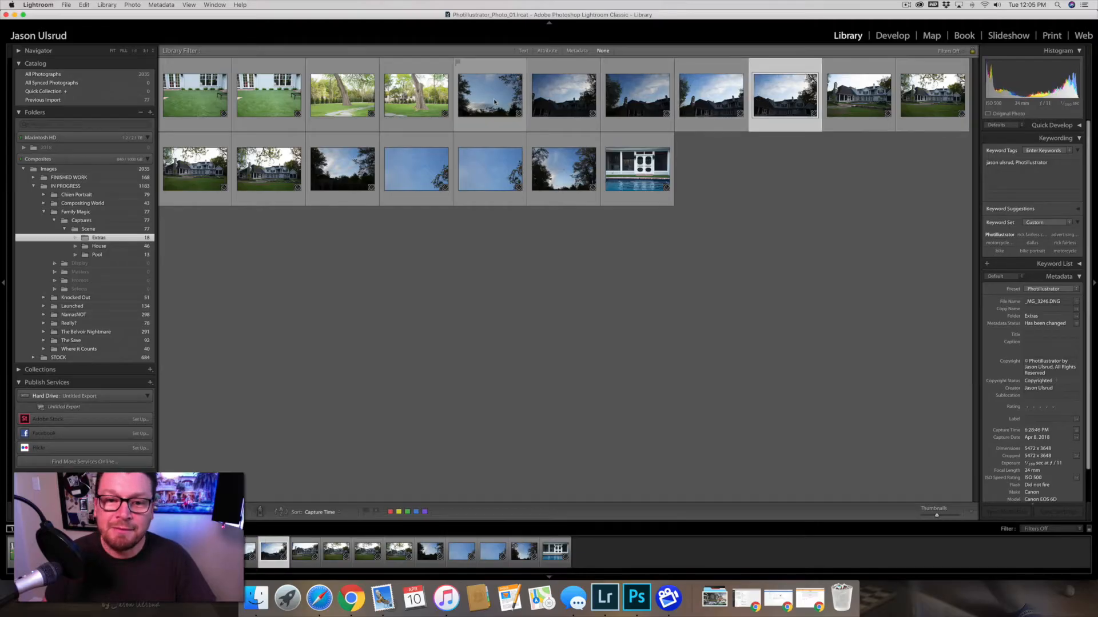
Set up the Painter tool to apply the keywords cloudy sky, blue sky and dallas sky
left_click(495, 102)
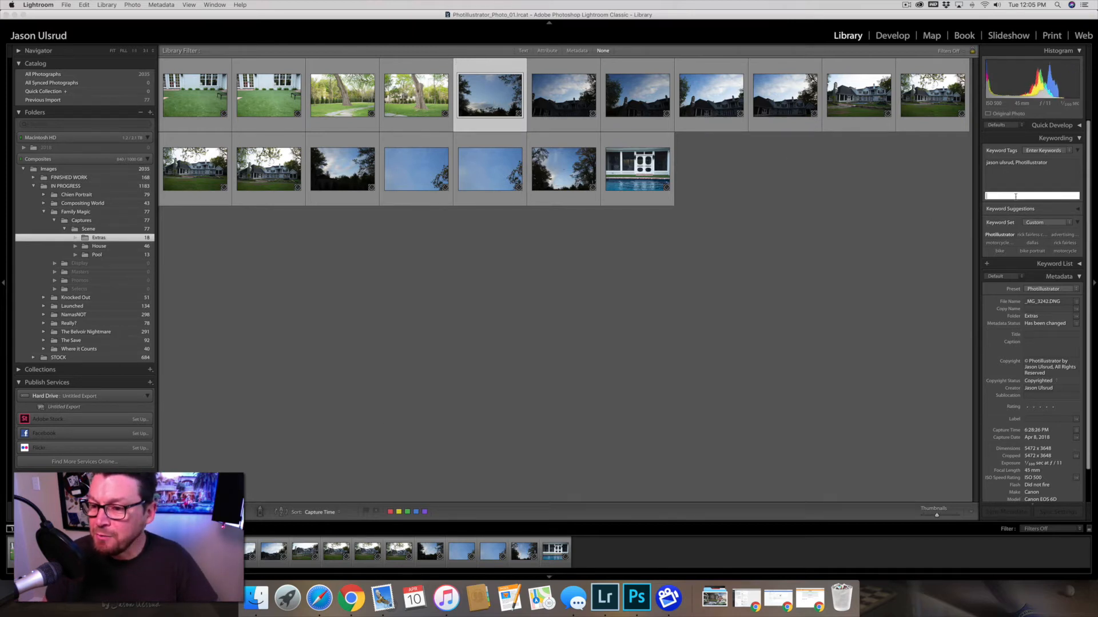
left_click(475, 120)
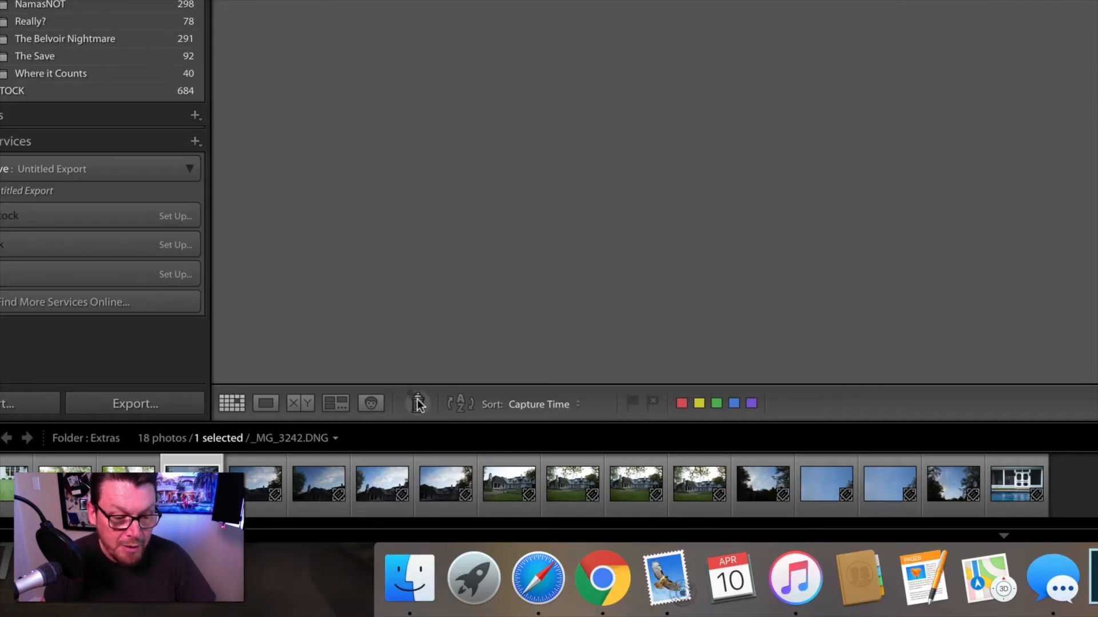
left_click(418, 404)
left_click(686, 403)
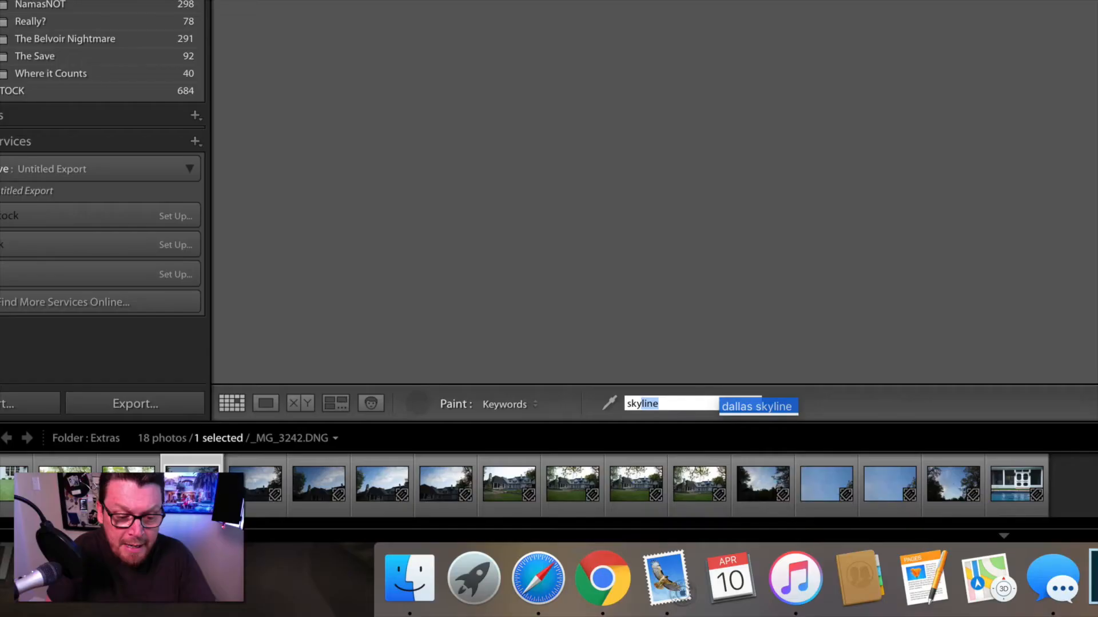
type(",")
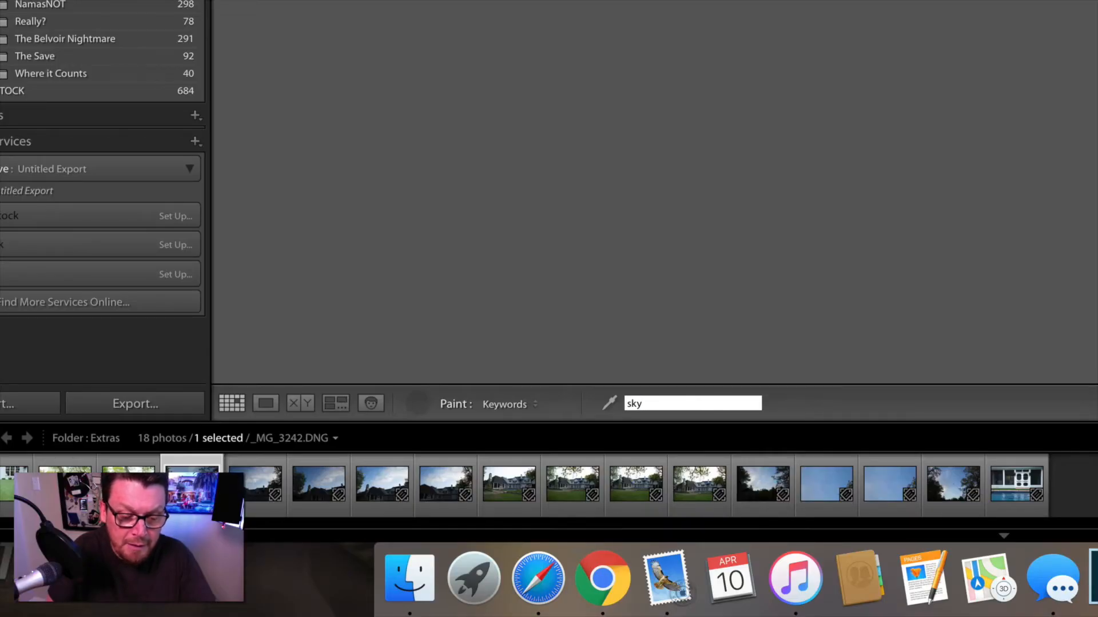
key("Return")
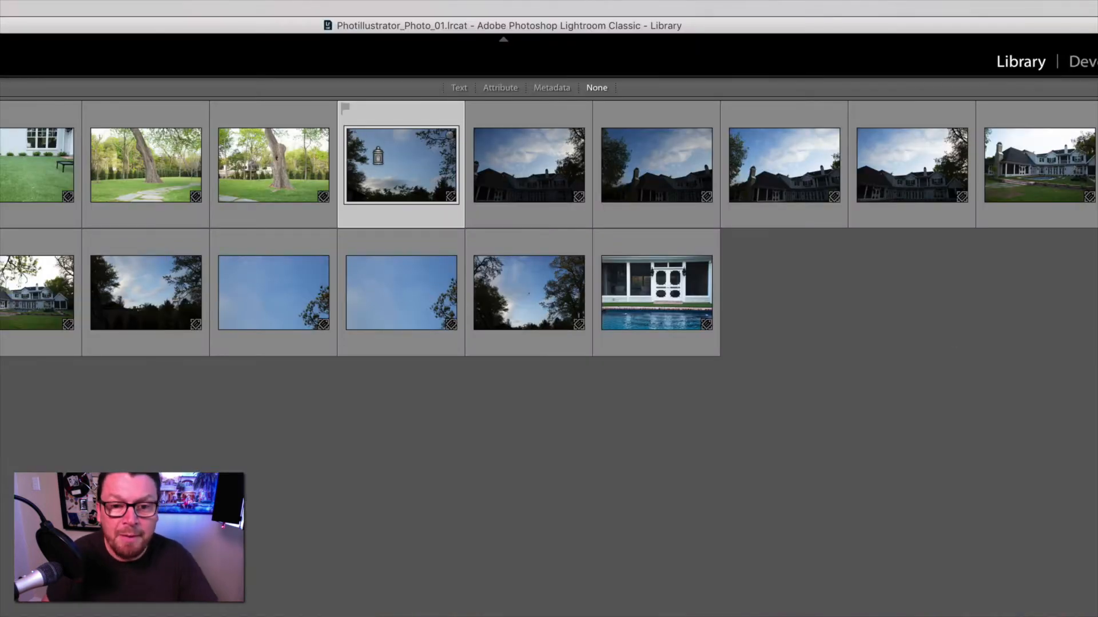
Paint the sky keywords onto the five dark sky photos in the first row and three sky photos in the second, and put the Painter away
left_click_drag(382, 156, 916, 163)
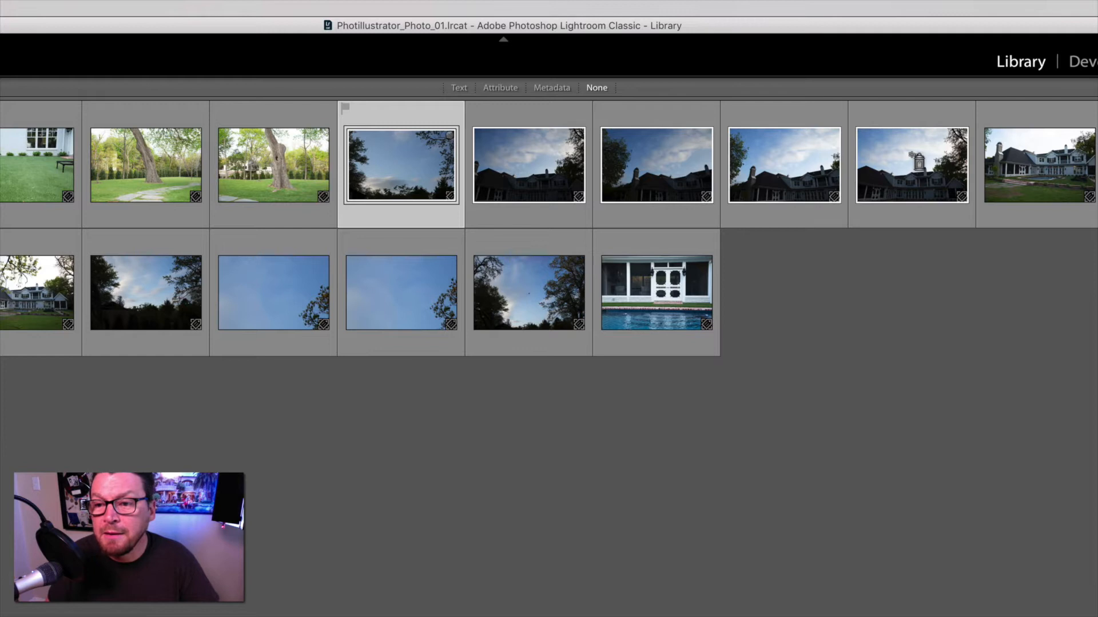
left_click(141, 315)
left_click(261, 314)
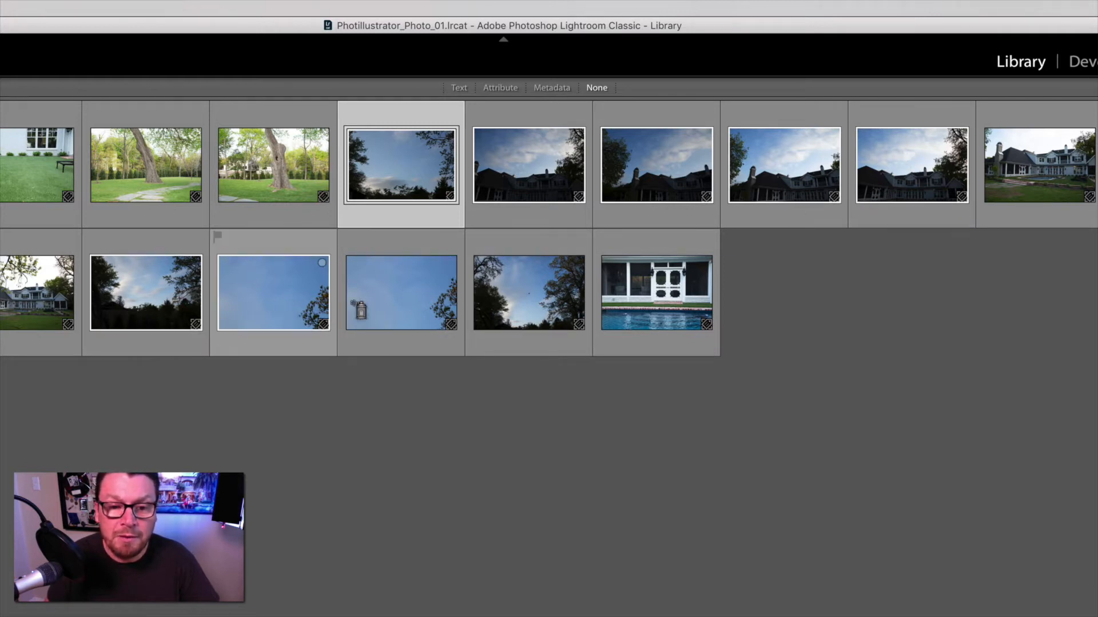
left_click(360, 310)
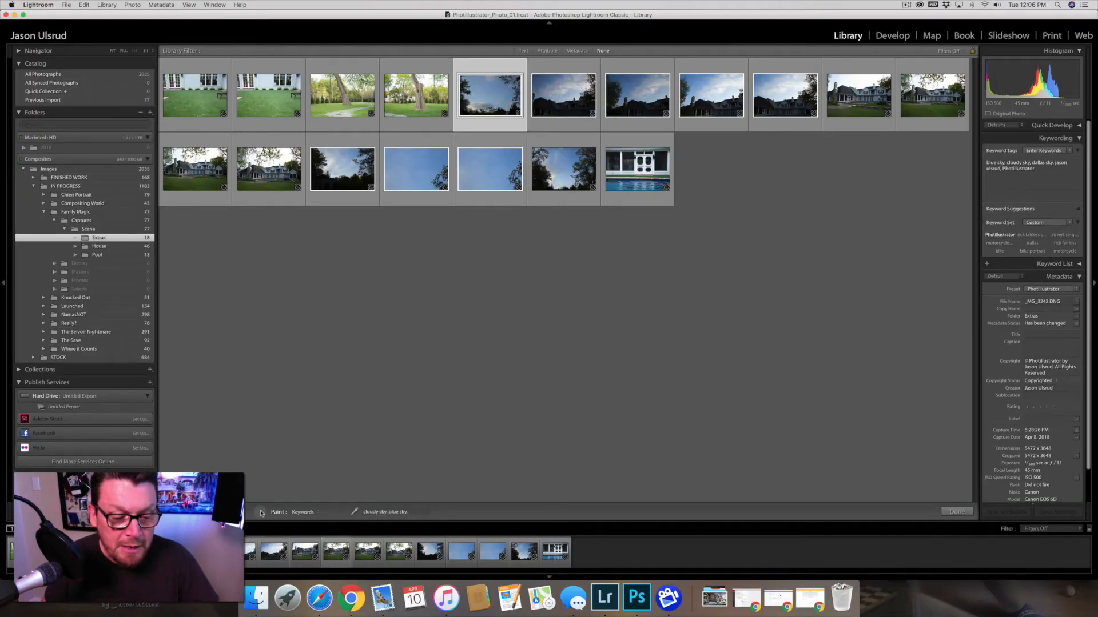
left_click(260, 513)
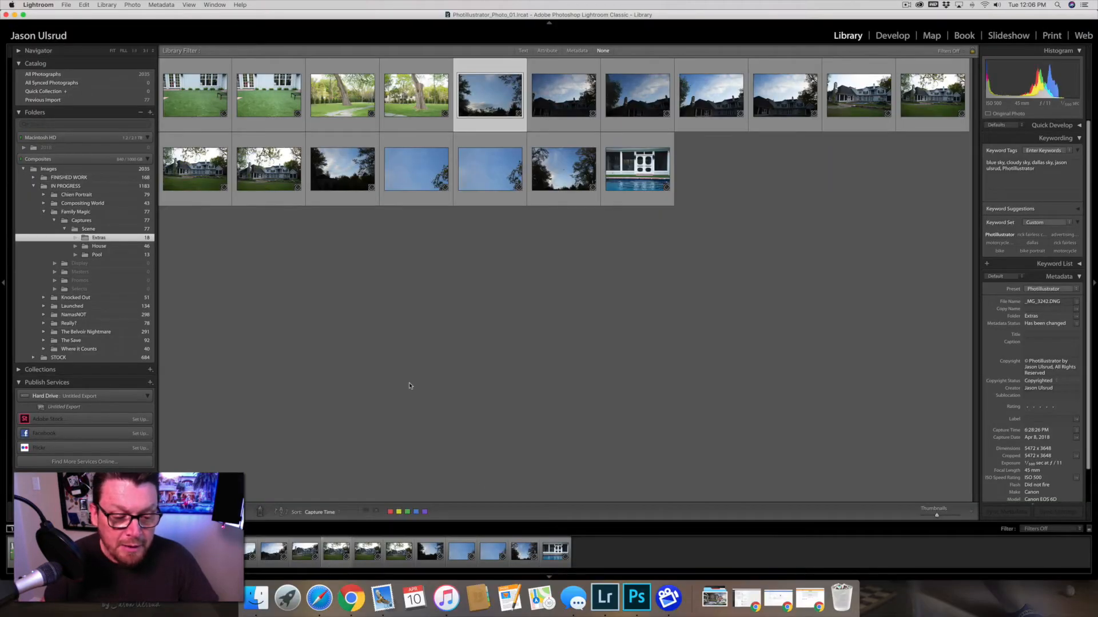
Compare the keyword tags of the painted sky photos with those of the unpainted house photos
left_click(653, 91)
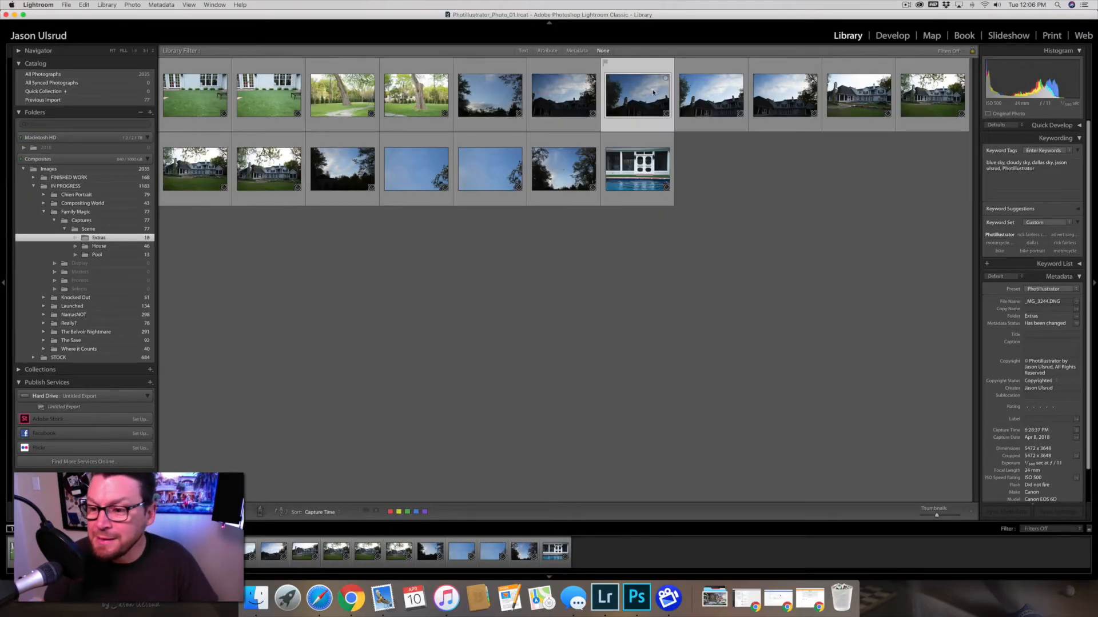
left_click(775, 94)
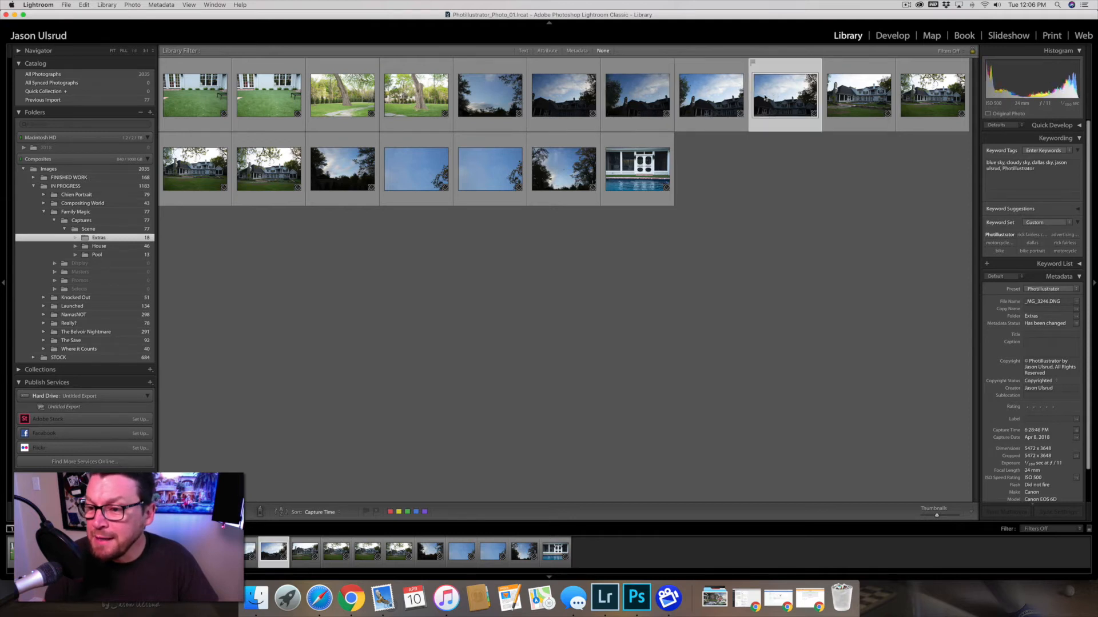
left_click(462, 159)
key("Left")
key("Left")
left_click(848, 103)
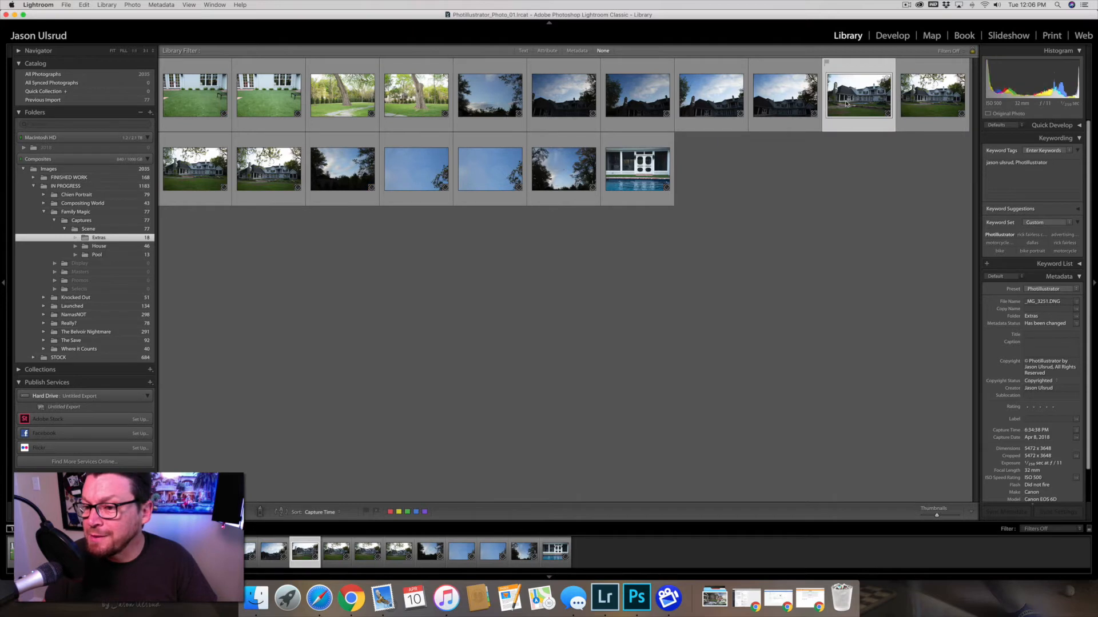
left_click(932, 101)
left_click(858, 101)
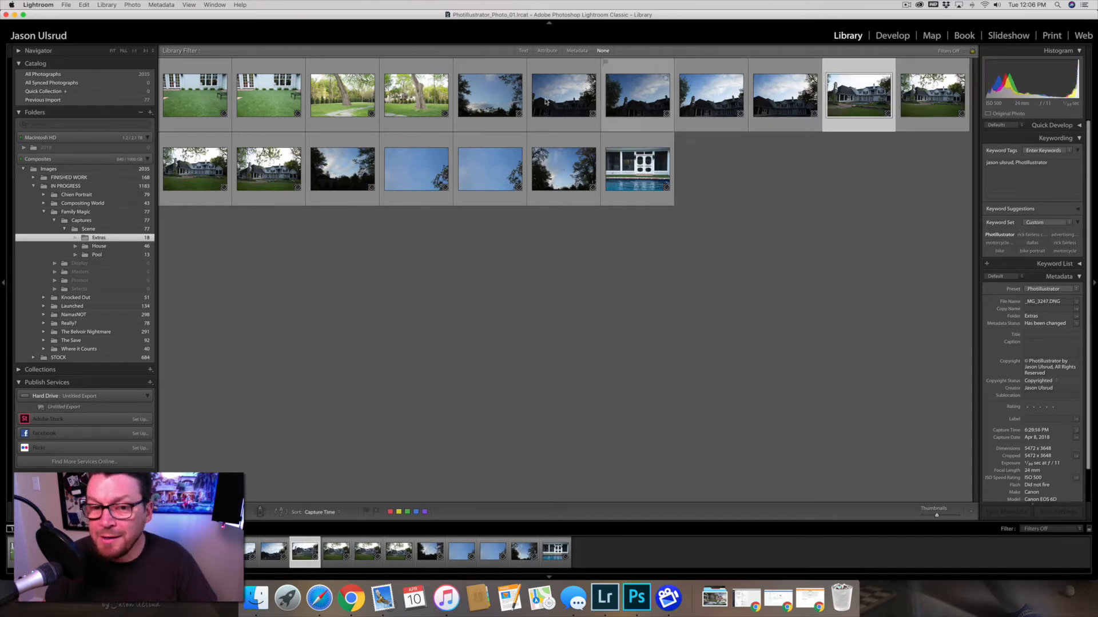